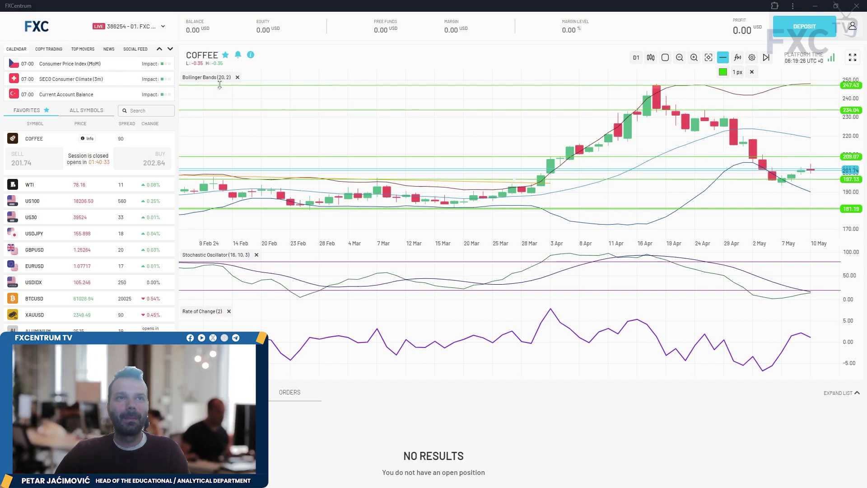
- Show the COFFEE daily chart full screen and move the support line just below price to 193.77 and the lowest support line to 182.03
left_click(853, 58)
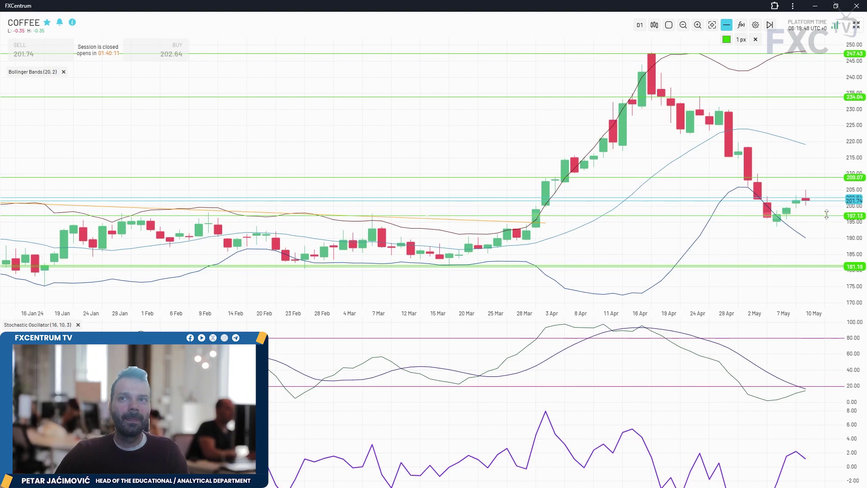
left_click_drag(821, 214, 830, 206)
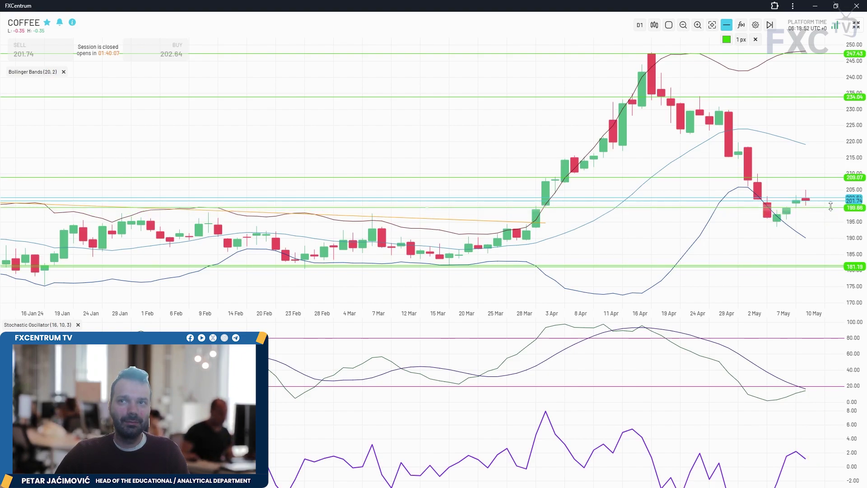
left_click_drag(829, 206, 828, 225)
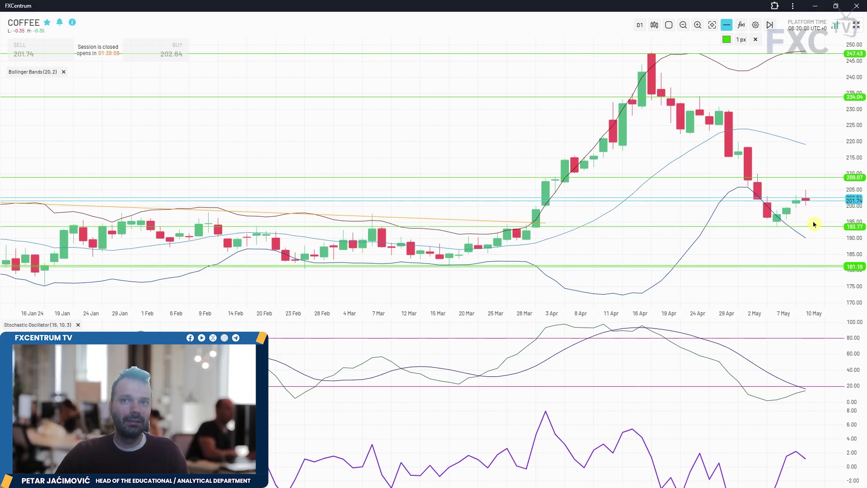
left_click_drag(830, 267, 830, 264)
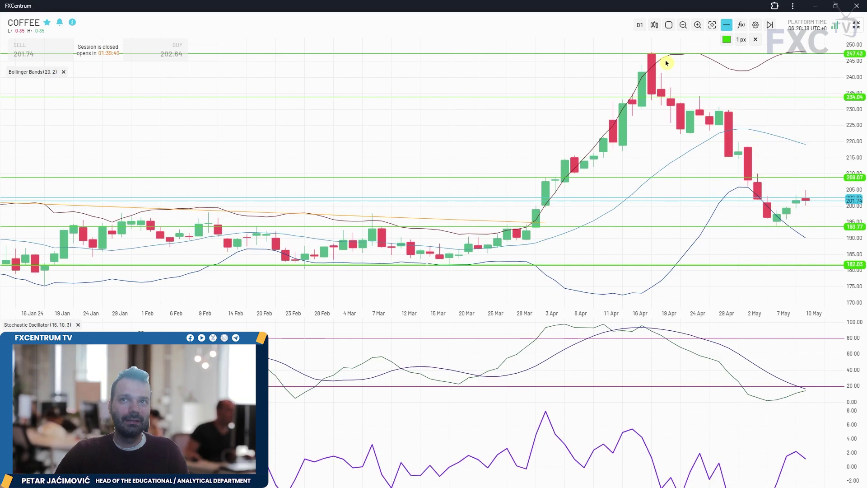
- Examine COFFEE's recent price action on the H1 timeframe and return the chart to D1
left_click(639, 25)
left_click(645, 87)
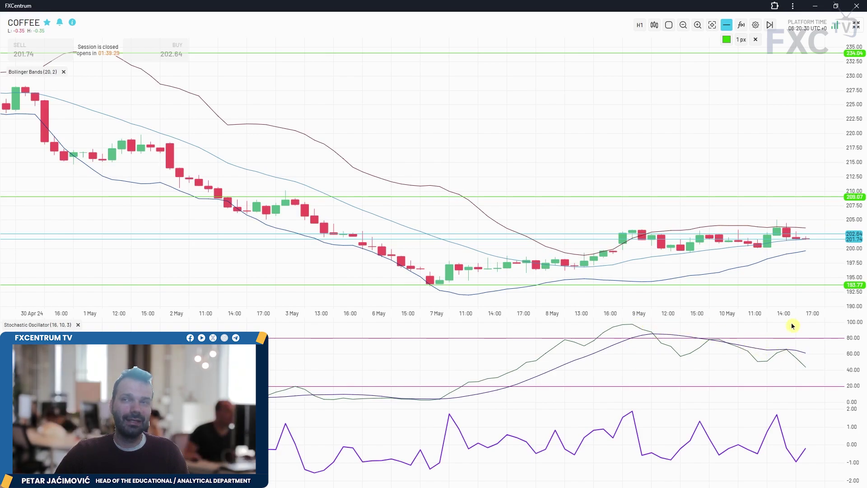
left_click(639, 25)
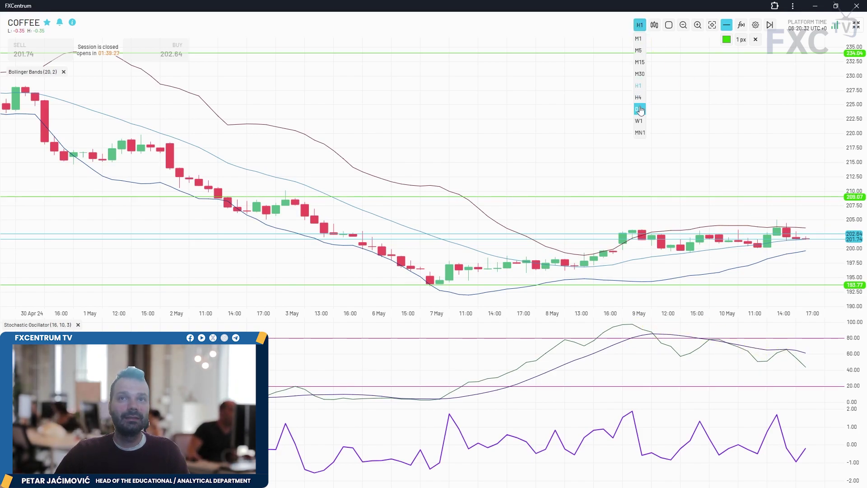
left_click(640, 109)
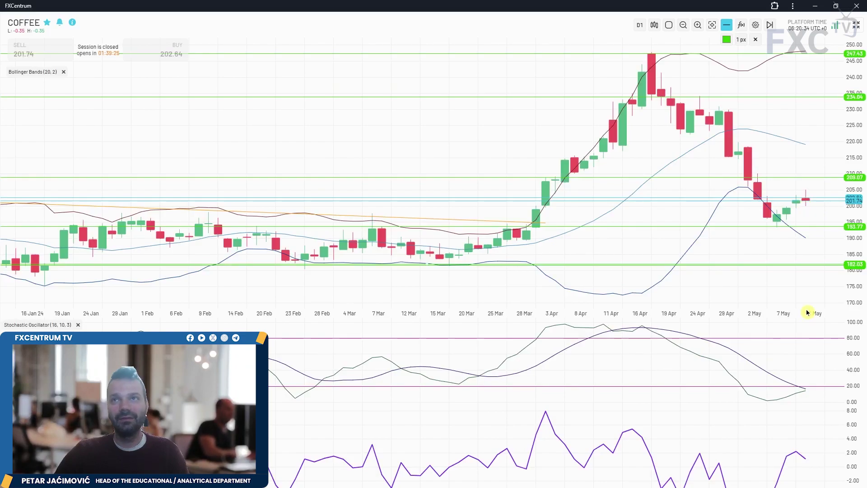
- Open the WTI chart full screen and move the resistance line at the middle Bollinger band to 80.71 and the nearest support line to 77.07
left_click(856, 25)
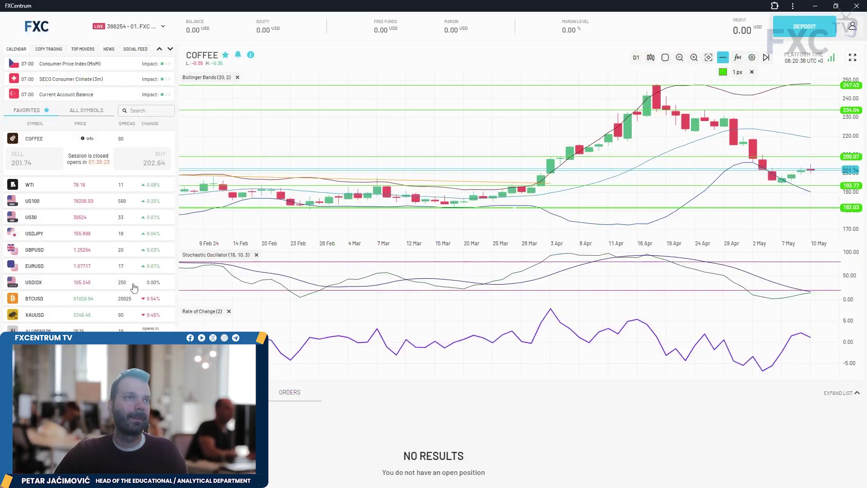
left_click(70, 188)
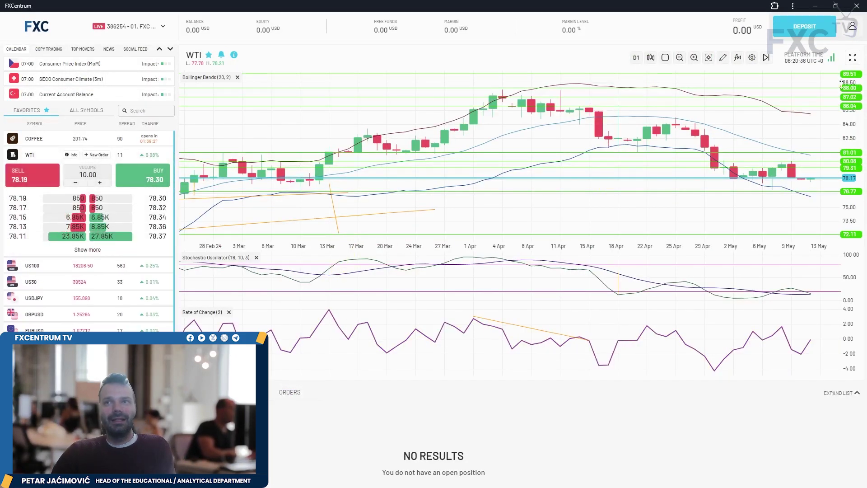
left_click(852, 57)
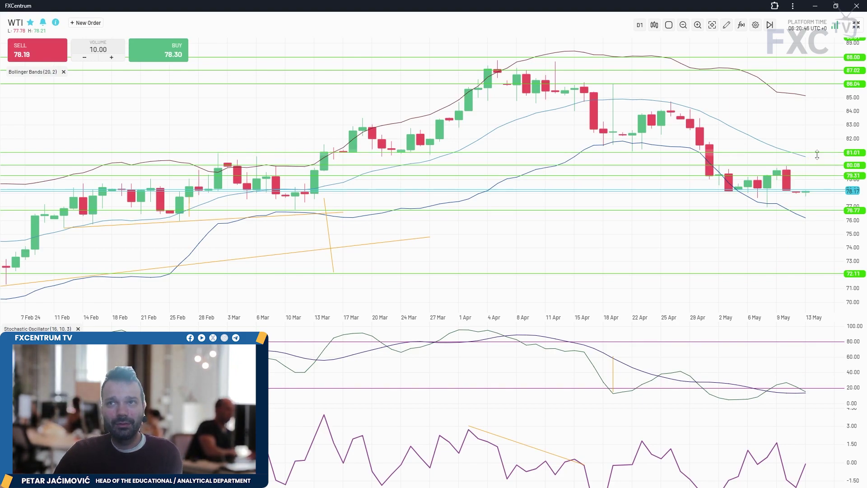
left_click_drag(817, 155, 822, 157)
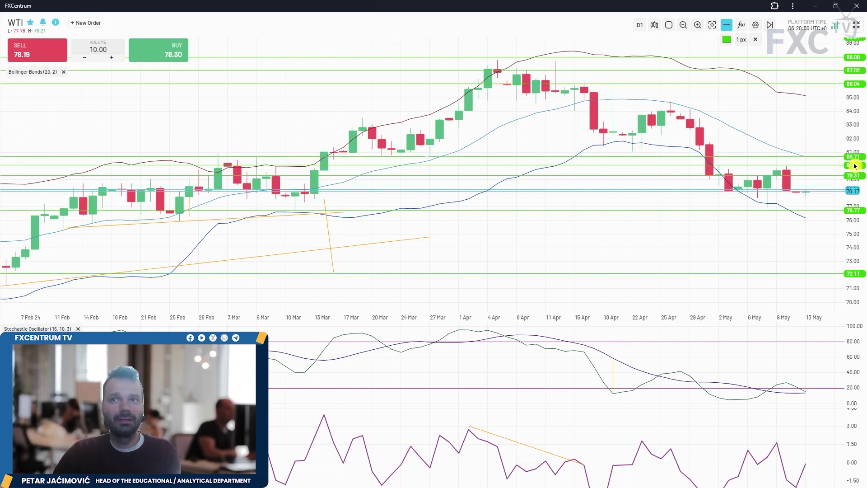
left_click_drag(809, 210, 770, 206)
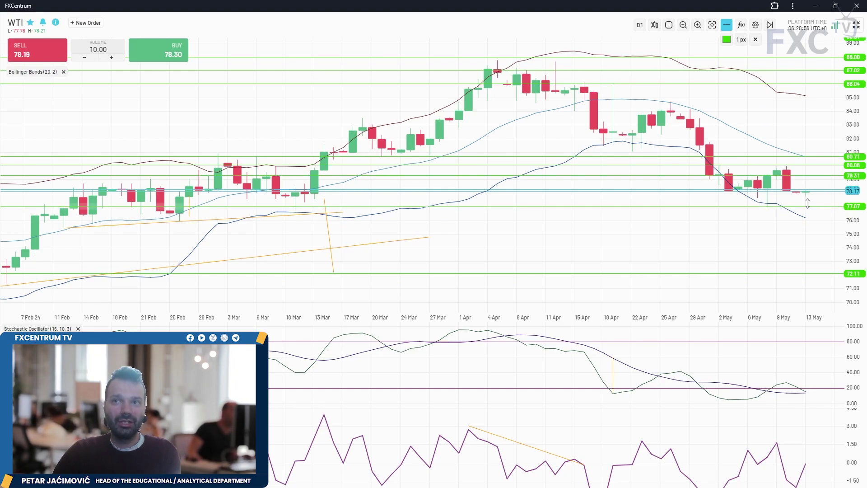
- Extend WTI's long rising trendline from the December low to the latest May candles and set the nearest support line to 77.00
scroll(822, 266, "down", 3)
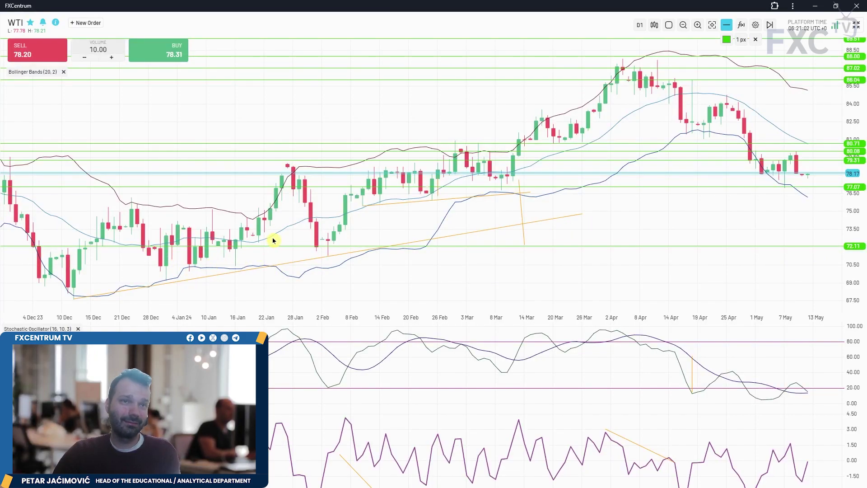
left_click_drag(587, 216, 817, 174)
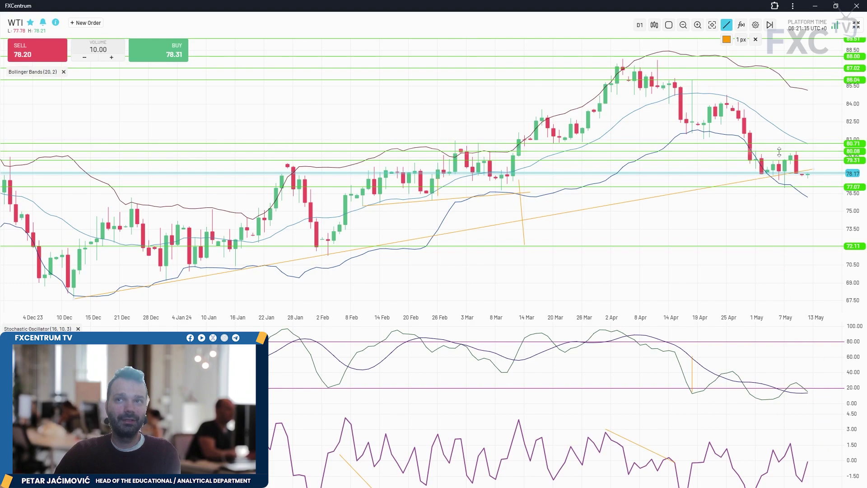
scroll(785, 393, "up", 3)
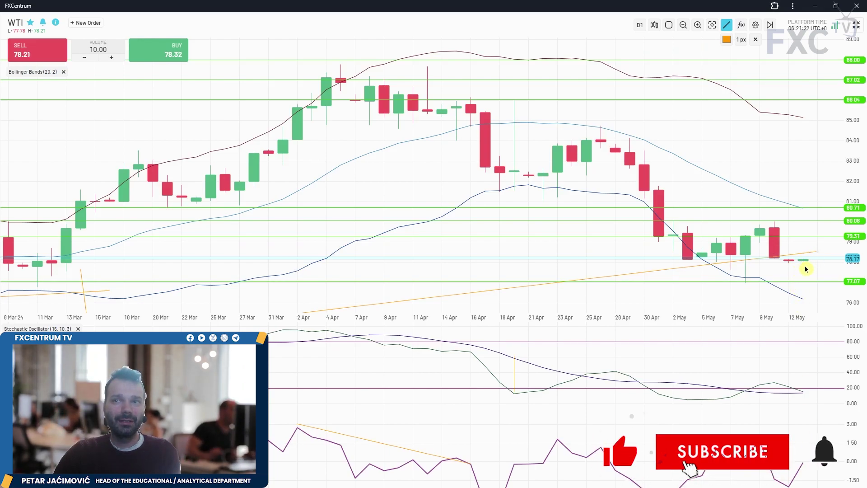
left_click_drag(821, 281, 828, 265)
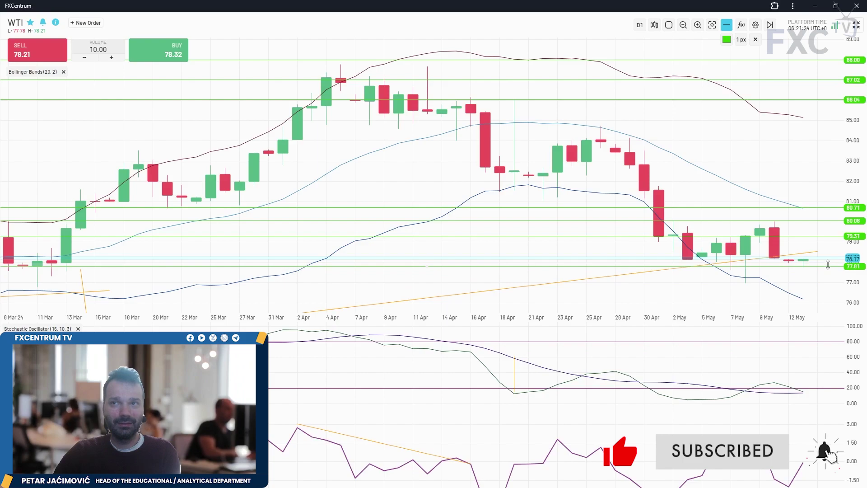
left_click_drag(828, 264, 828, 281)
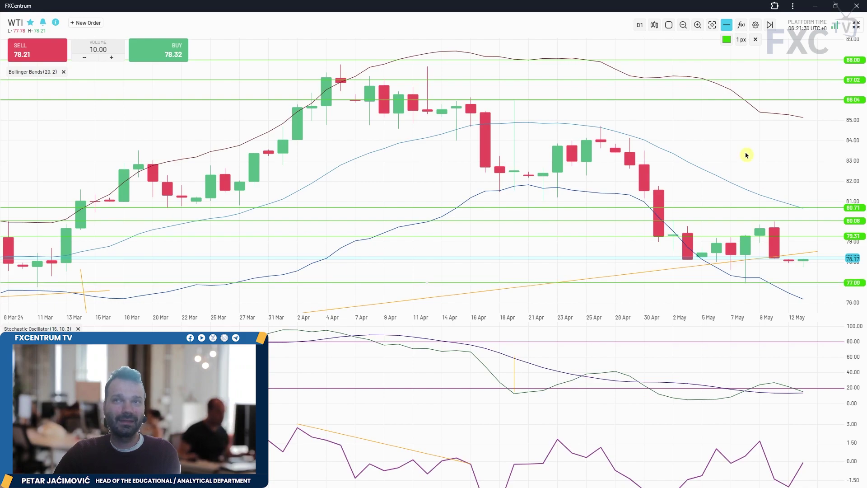
- Examine WTI's recent price action on the H1 timeframe and return the chart to D1
left_click(638, 22)
left_click(637, 84)
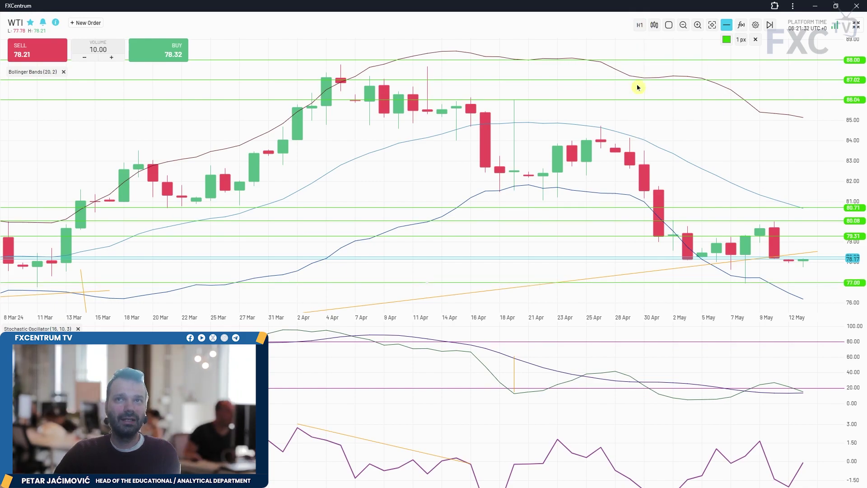
scroll(654, 145, "down", 3)
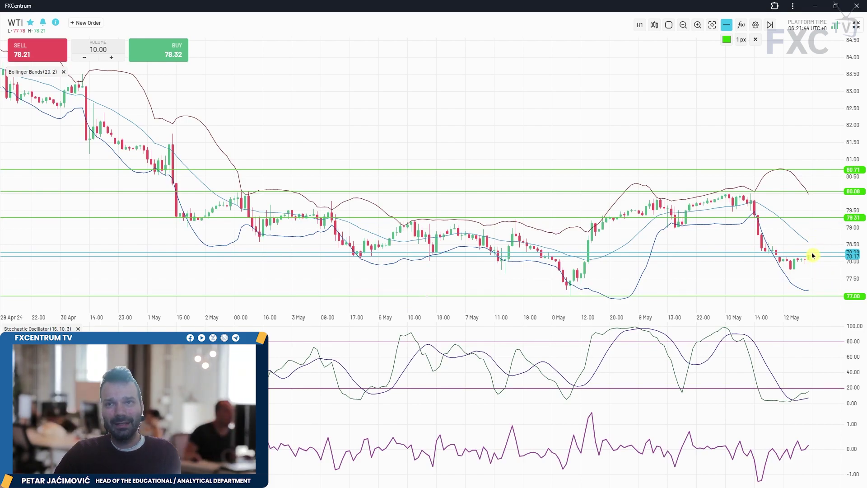
left_click(635, 27)
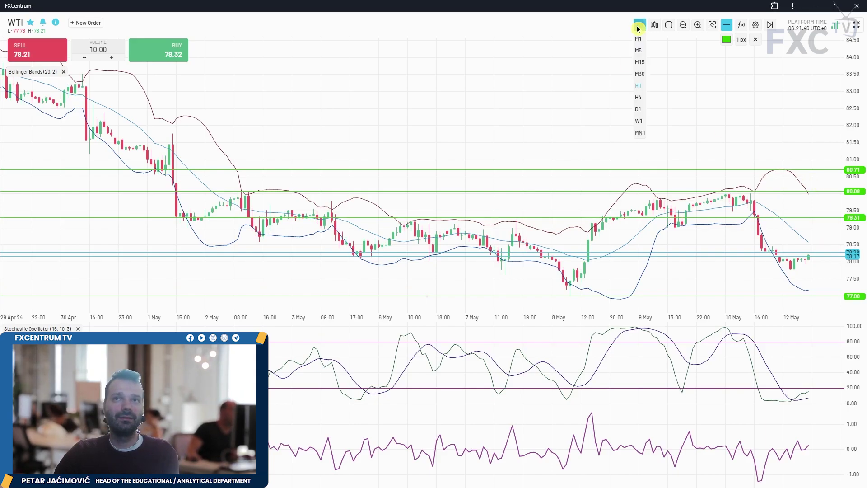
left_click(640, 108)
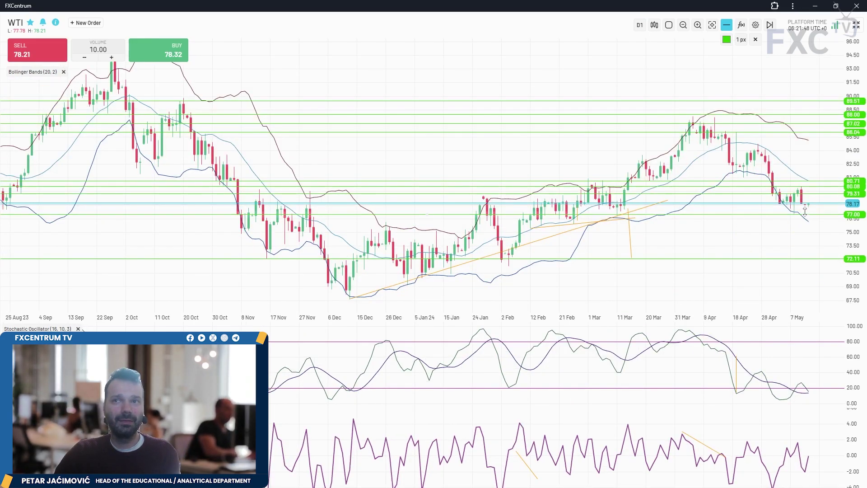
- Open the US100 daily chart full screen and move the highest horizontal resistance line to 18264.5, just above the latest candles
left_click(856, 25)
scroll(66, 259, "down", 1)
left_click(56, 214)
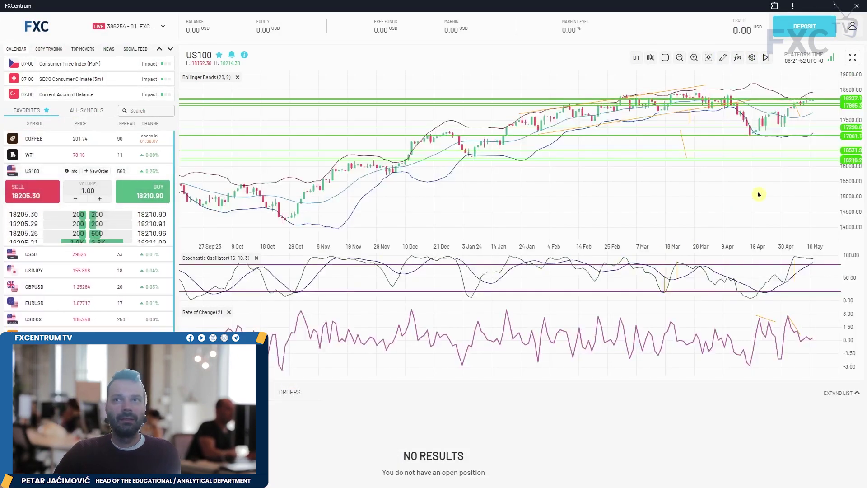
left_click(852, 58)
scroll(695, 214, "up", 5)
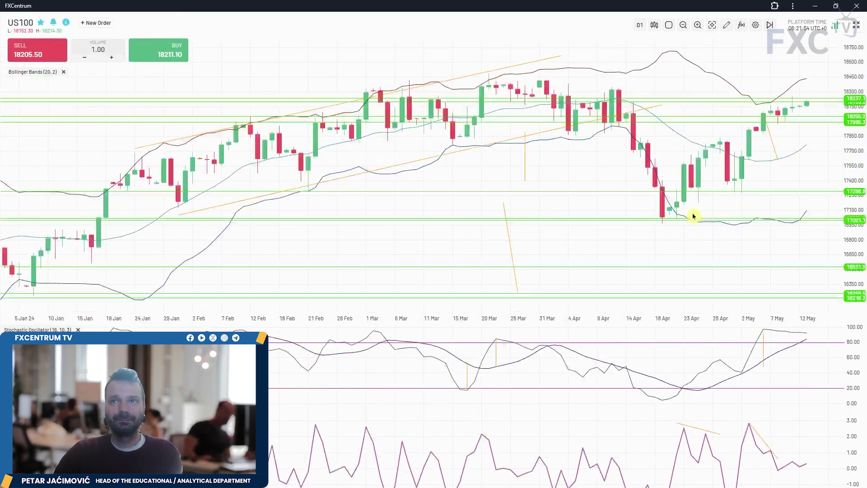
scroll(693, 216, "down", 5)
scroll(712, 194, "up", 1)
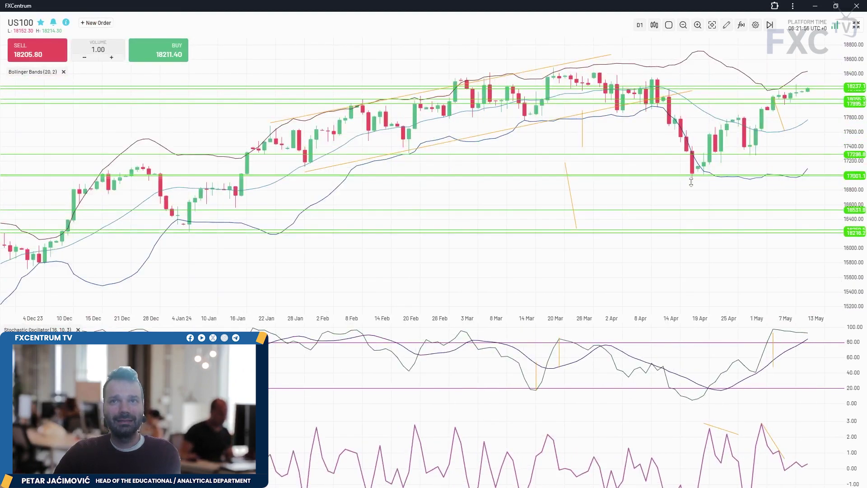
scroll(641, 99, "up", 1)
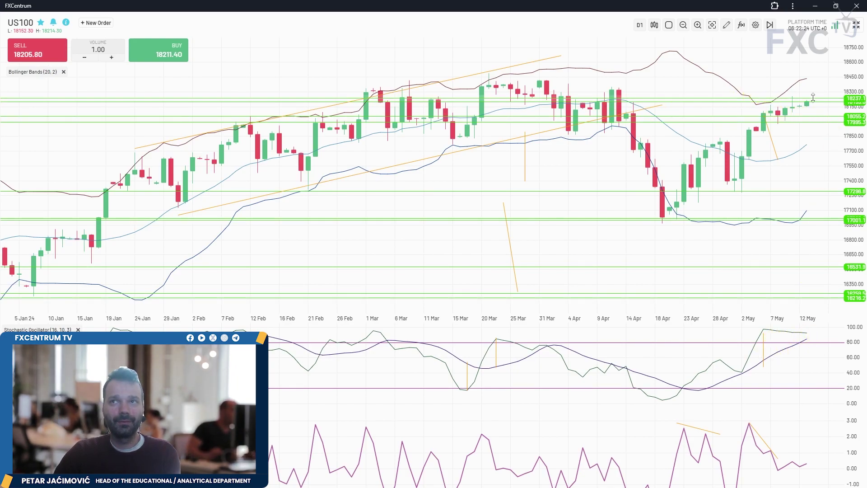
left_click_drag(837, 99, 812, 96)
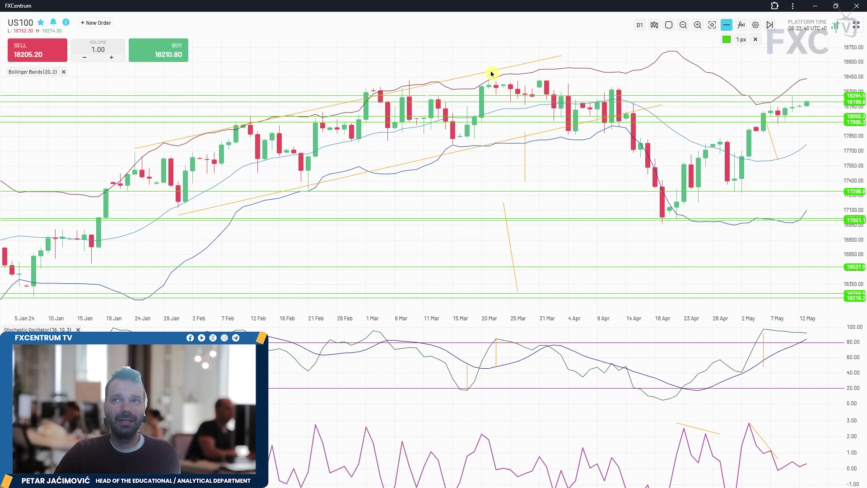
- Move the lower of the two horizontal lines at the April low up to the March high on the US100 chart
left_click(726, 25)
left_click(745, 71)
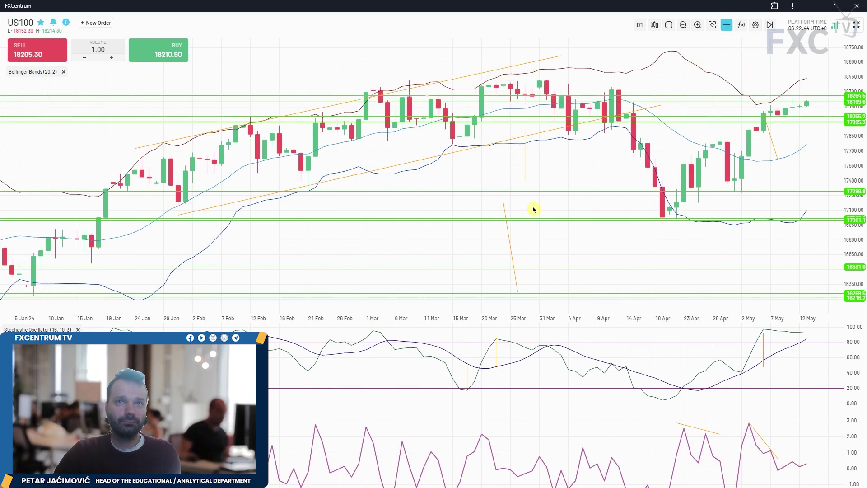
left_click_drag(535, 218, 576, 73)
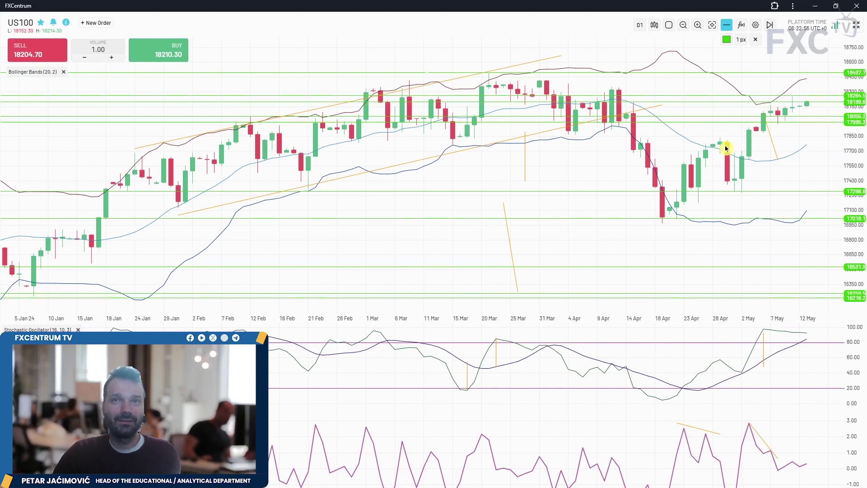
- Switch US100 to the H1 timeframe and add a horizontal line at 17474.3 across the early-May price range
left_click(639, 25)
left_click(638, 85)
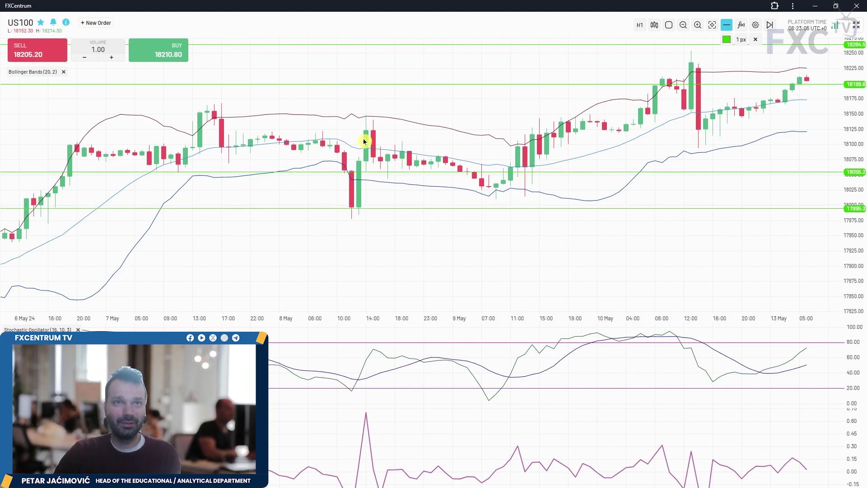
scroll(353, 183, "down", 5)
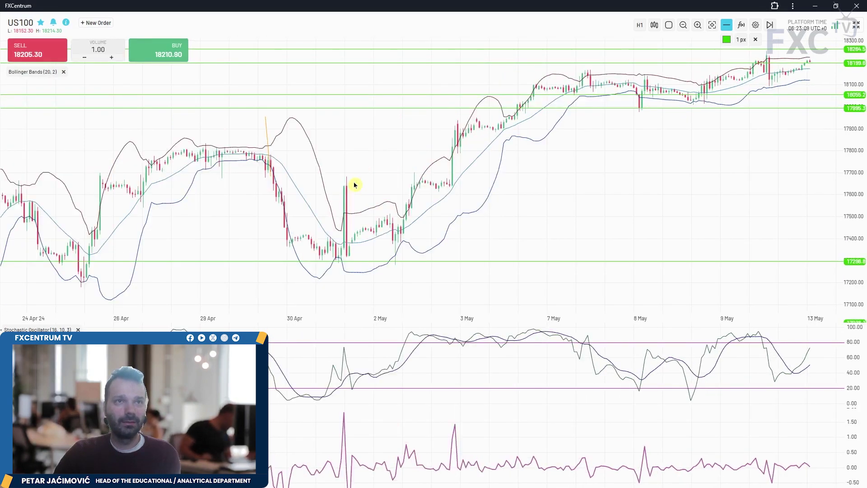
scroll(354, 185, "down", 5)
scroll(323, 225, "up", 5)
left_click(343, 222)
scroll(321, 218, "down", 5)
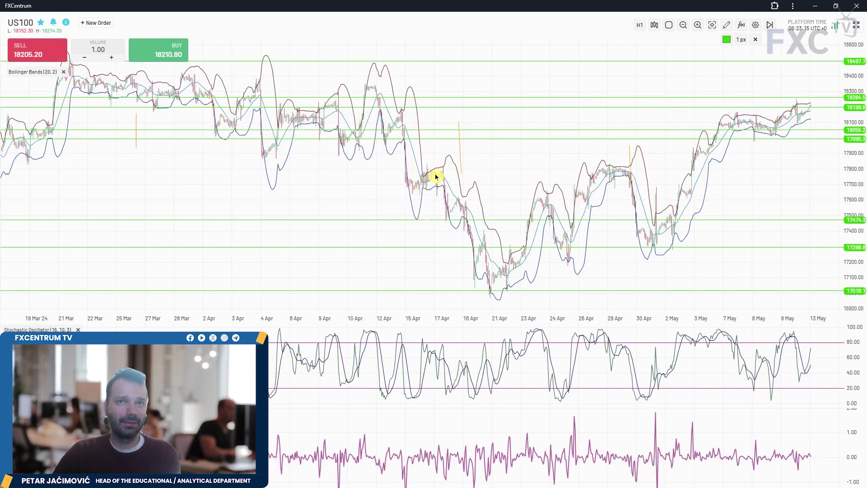
- Move the 18055.2 horizontal line to 18098.8 and the 17995.3 line to 18122.4 on the US100 hourly chart
scroll(712, 170, "up", 8)
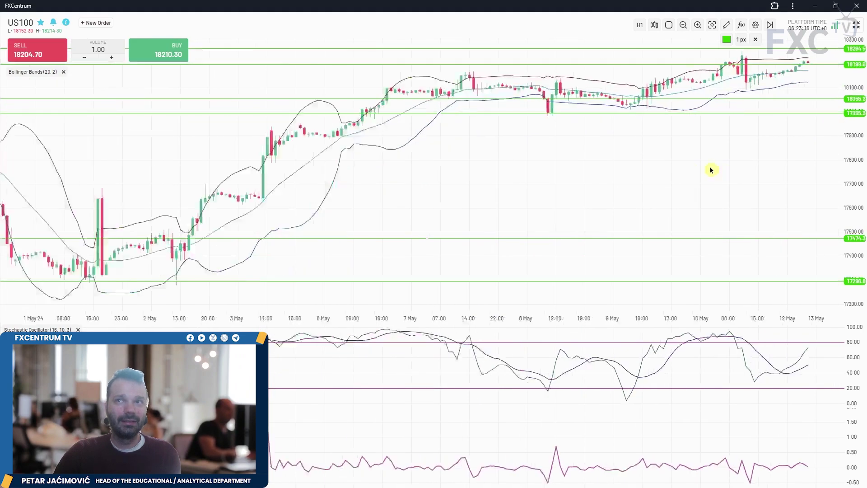
left_click_drag(739, 172, 737, 150)
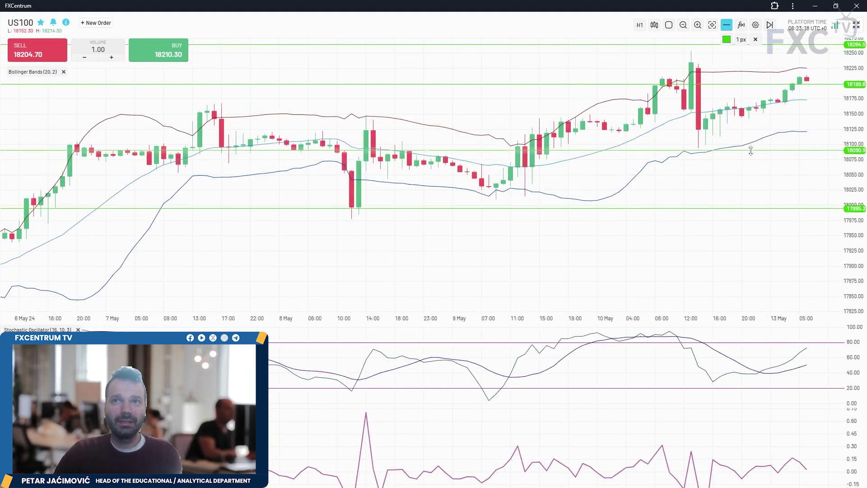
left_click_drag(710, 208, 734, 130)
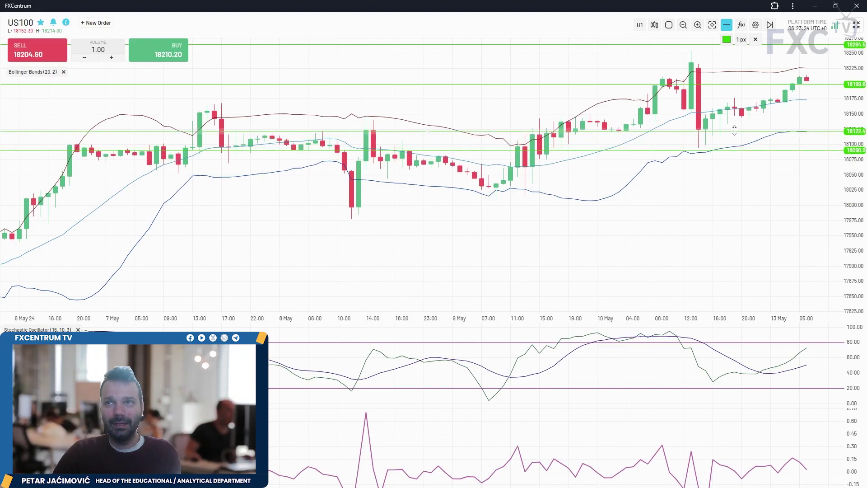
left_click_drag(761, 150, 766, 146)
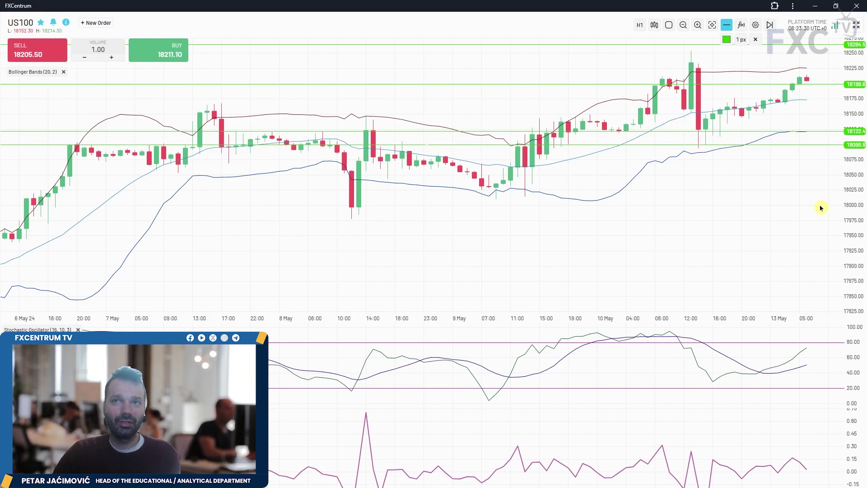
- Return the US100 chart from the hourly view to the D1 timeframe
scroll(803, 196, "down", 5)
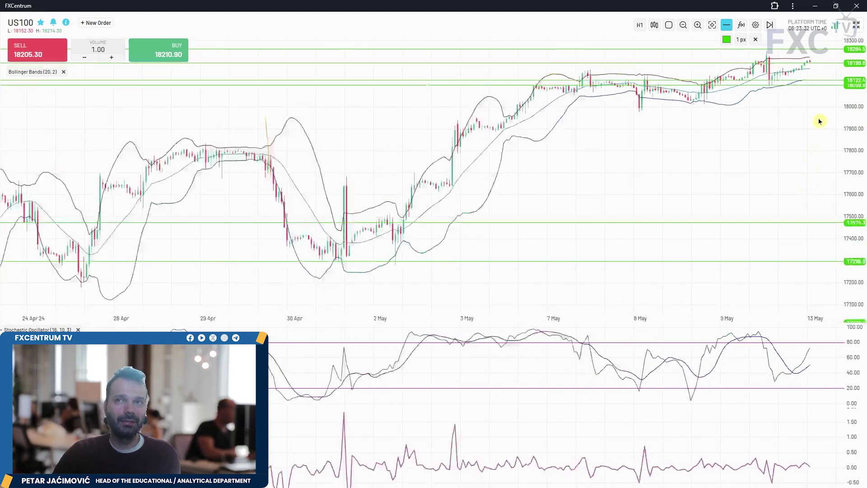
left_click(639, 25)
left_click(638, 109)
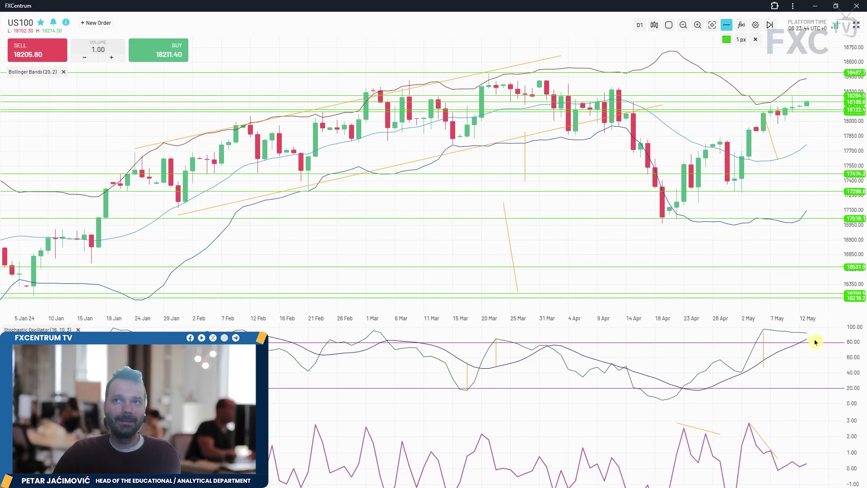
- Open the US30 daily chart full screen and re-angle the Rate of Change trend line to touch its two falling May peaks
left_click(855, 25)
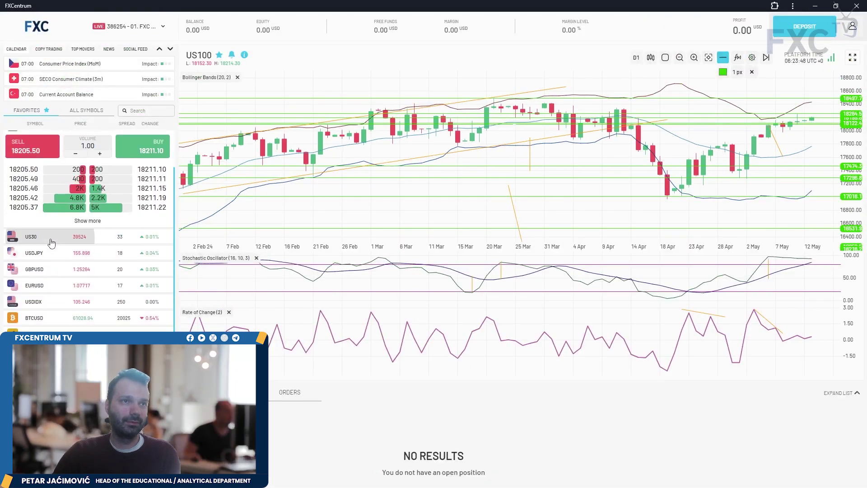
left_click(51, 237)
double_click(184, 80)
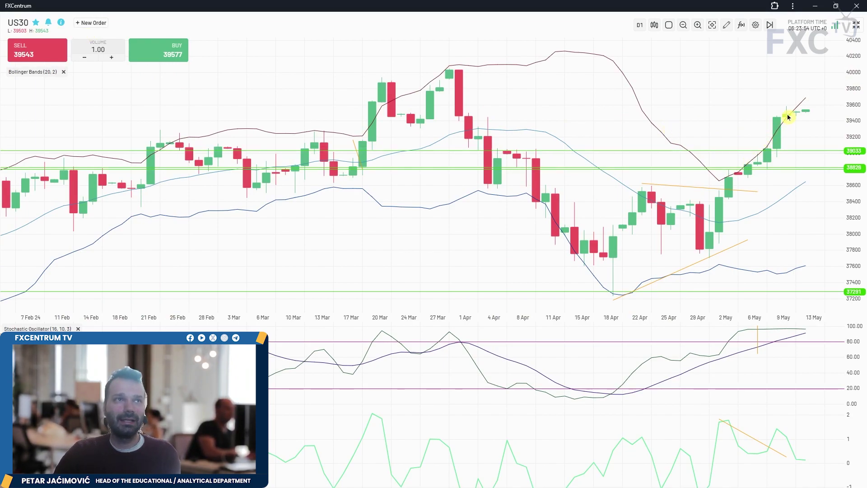
key("alt+t")
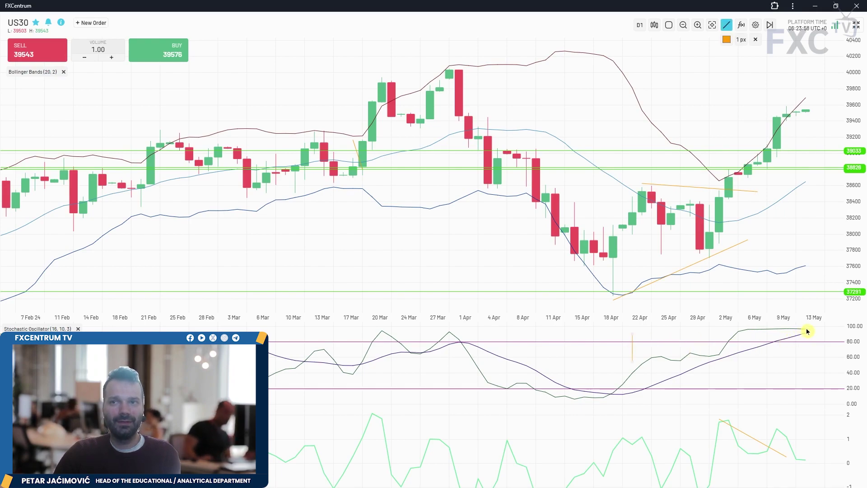
left_click_drag(787, 459, 802, 432)
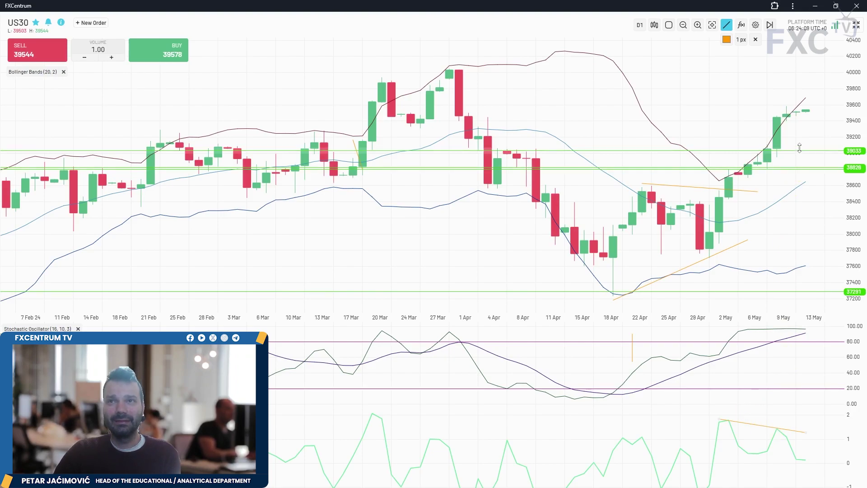
- Switch US30 to the H1 timeframe and move the 39033 horizontal line up to 39396, at the latest candle low
left_click(639, 25)
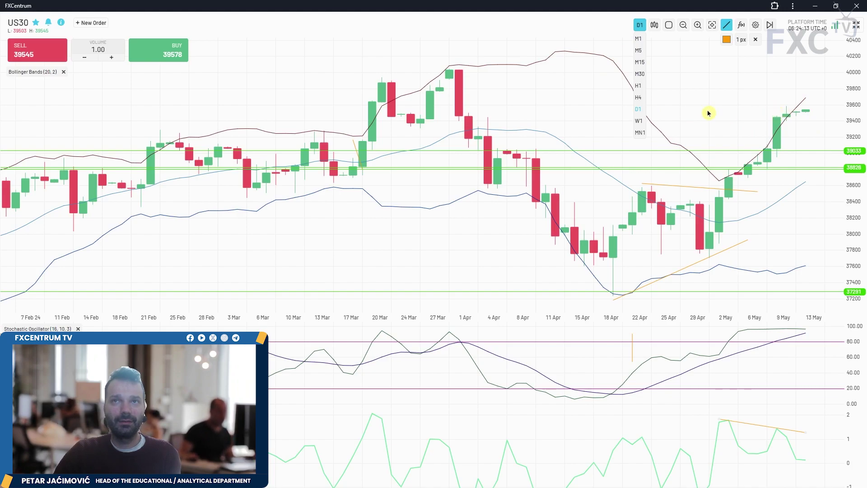
left_click(639, 86)
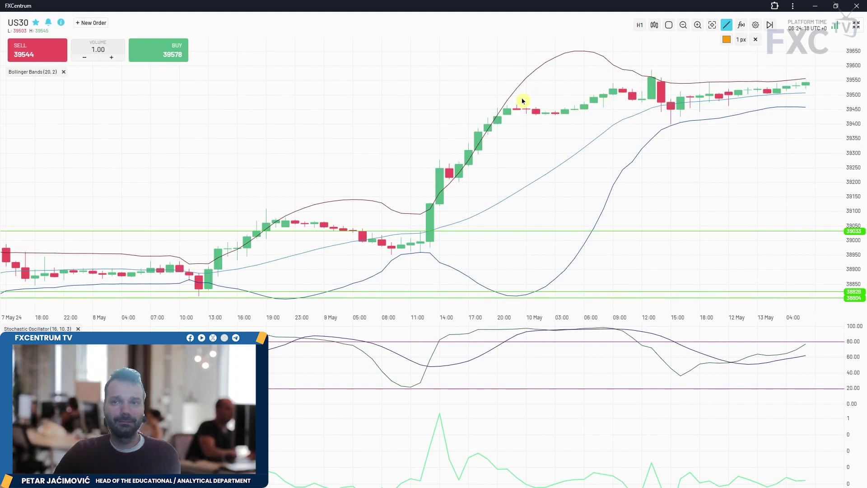
left_click_drag(777, 228, 792, 126)
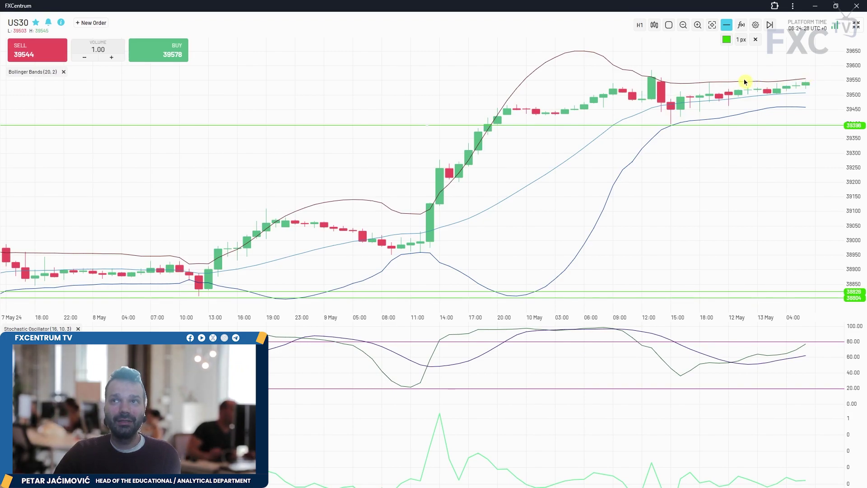
- Switch US30 to the D1 timeframe, move the 37291 line up to 39943 and place another horizontal line at 38078
left_click(640, 25)
left_click(640, 110)
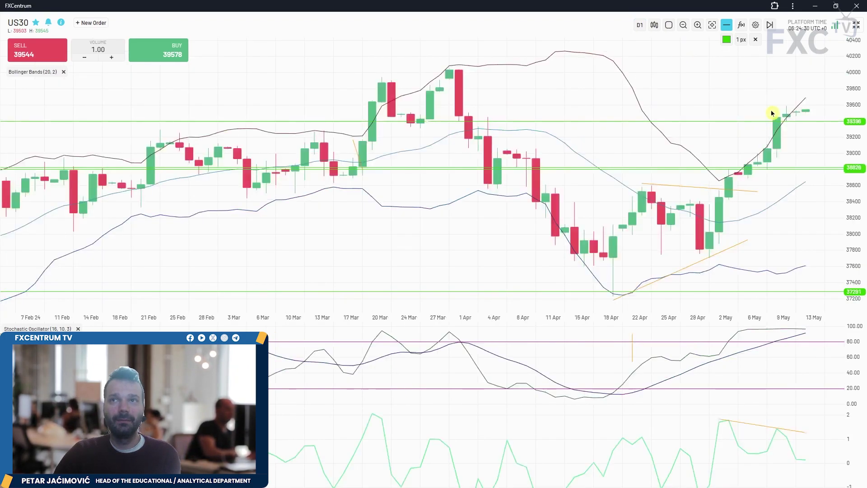
left_click(727, 25)
left_click(748, 77)
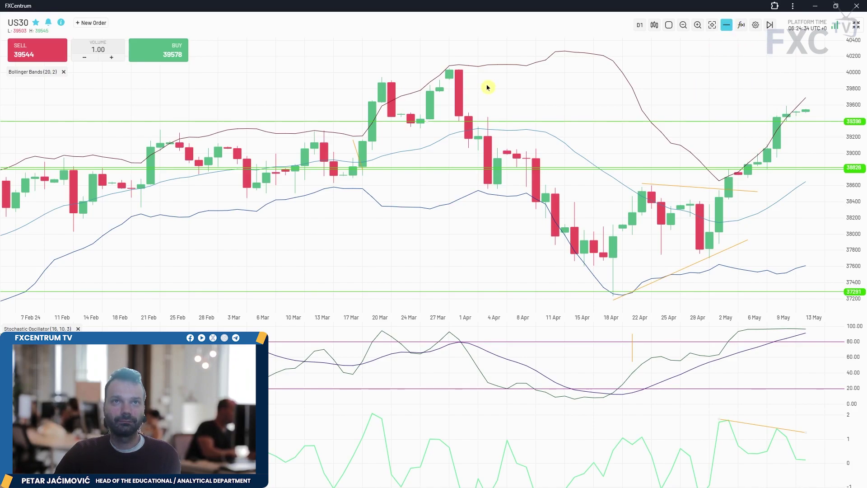
left_click_drag(610, 292, 600, 77)
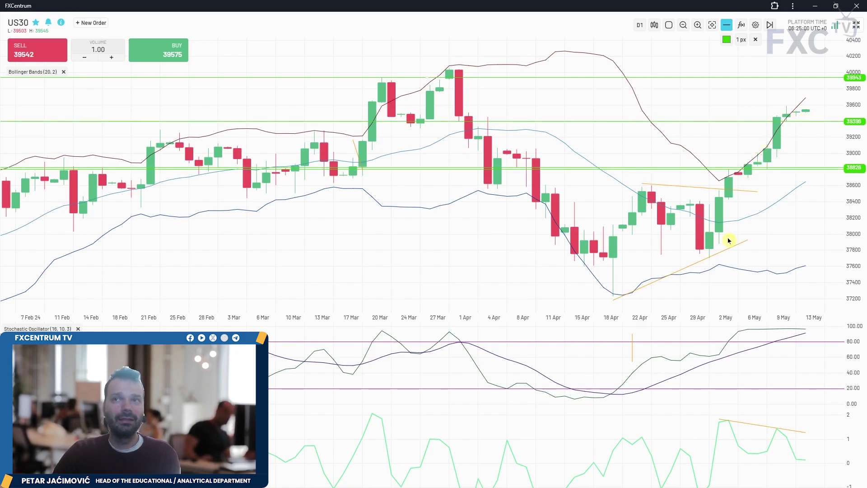
left_click(710, 228)
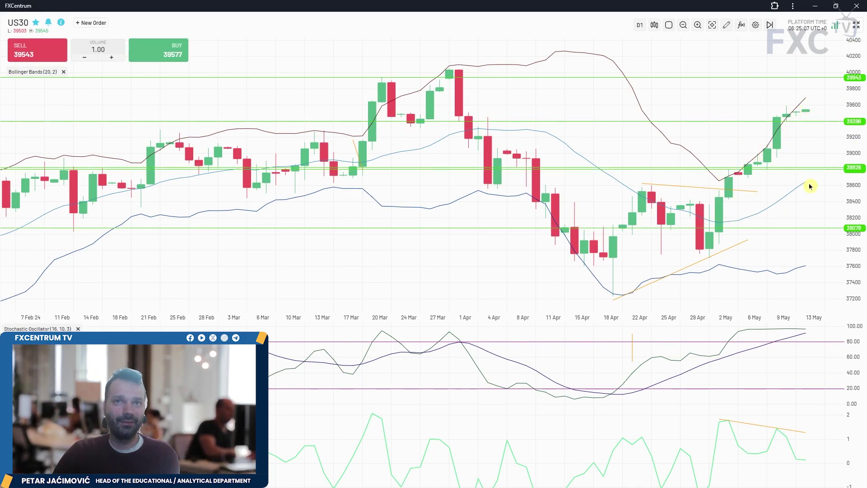
- Open the USDJPY chart full screen and switch it from the daily to the H1 timeframe
left_click(855, 26)
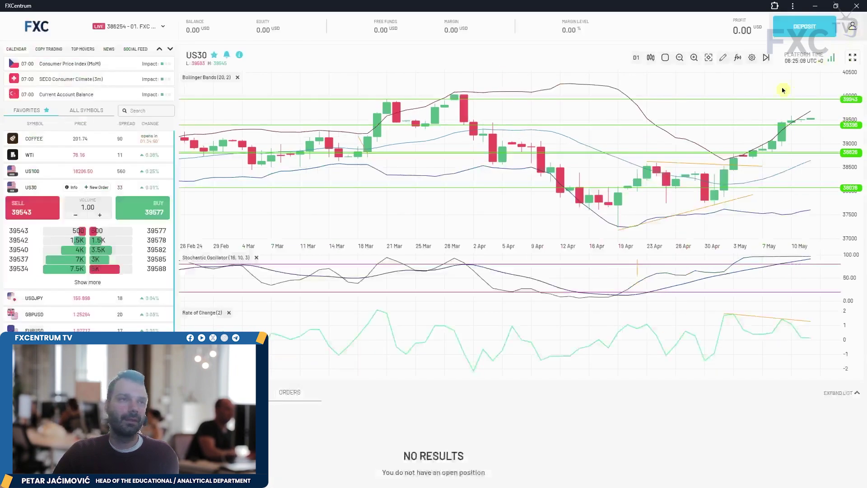
scroll(73, 285, "down", 1)
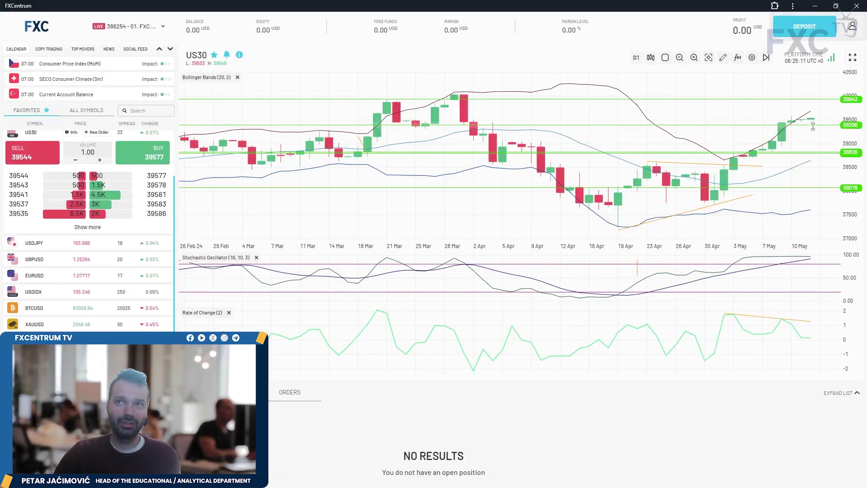
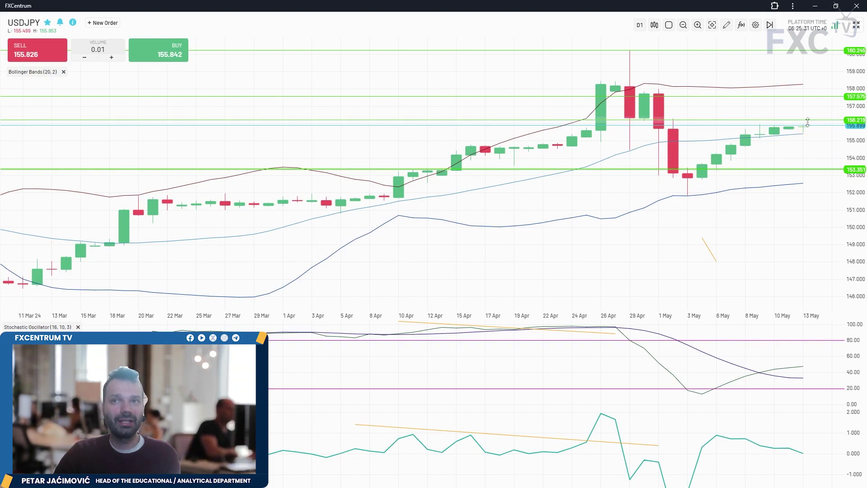
scroll(808, 124, "up", 3)
scroll(678, 207, "down", 5)
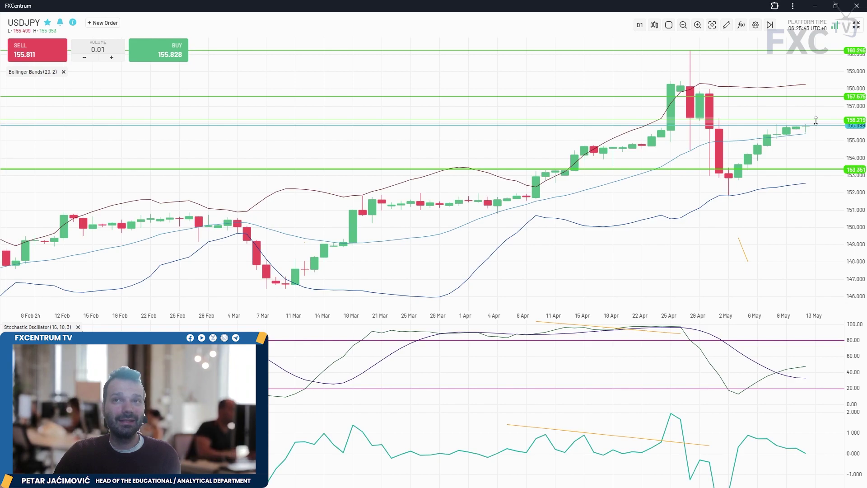
left_click(642, 28)
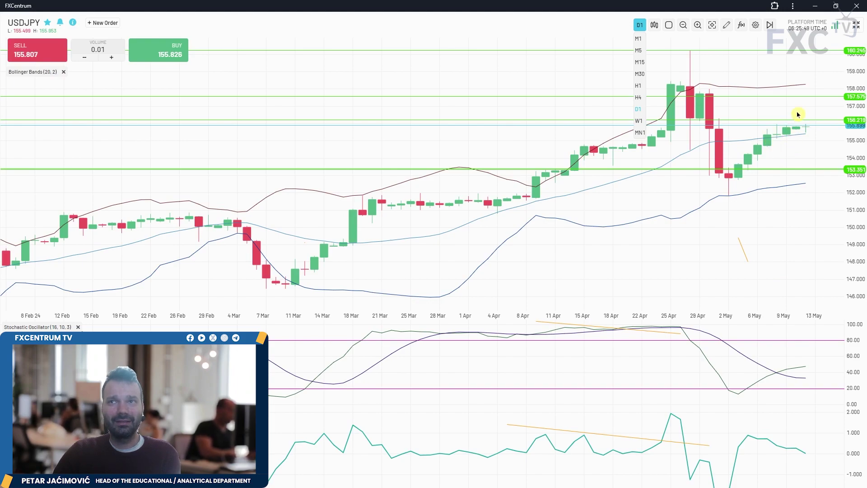
left_click(639, 86)
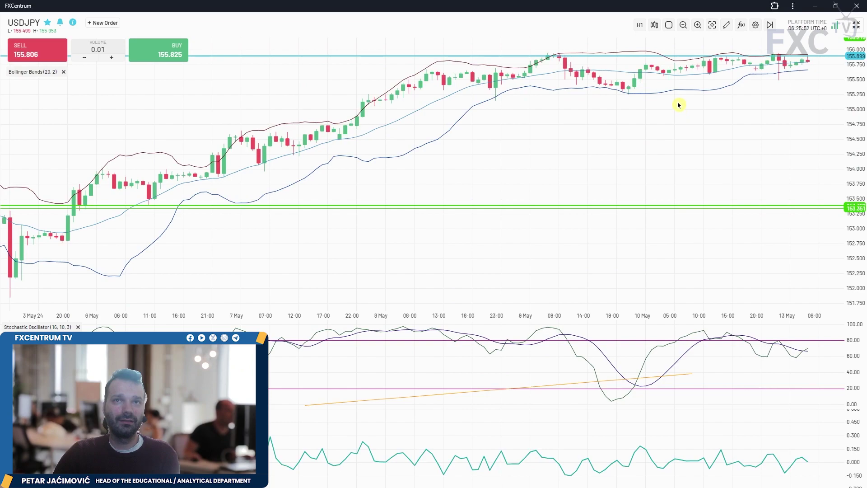
- Move two of the clustered horizontal lines near 153.4 up to 155.147 and 156.008 on the USDJPY hourly chart
left_click_drag(666, 207, 683, 101)
left_click(684, 205)
left_click(698, 55)
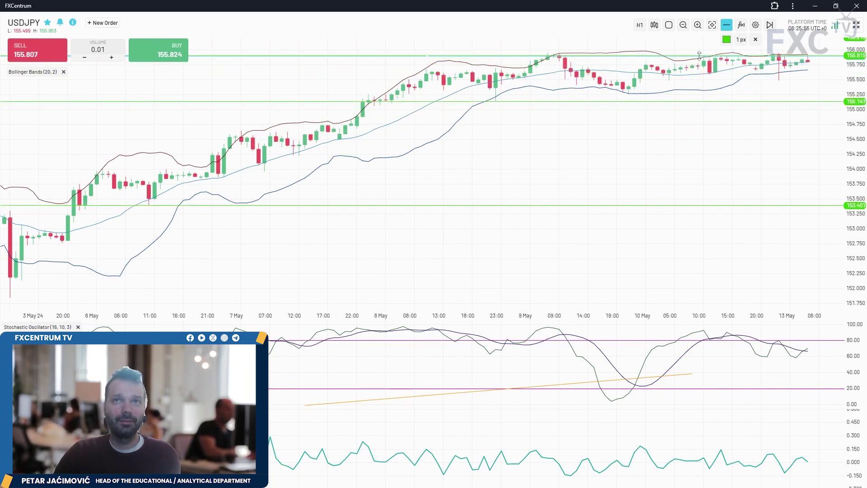
- Examine USDJPY's hourly candles and stochastic over wider and closer ranges, and return the chart to the D1 timeframe
scroll(779, 147, "down", 1)
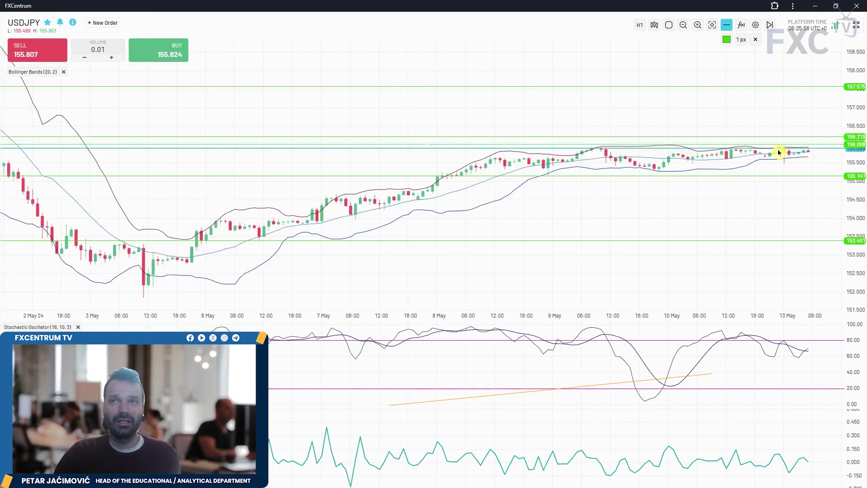
scroll(779, 147, "down", 1)
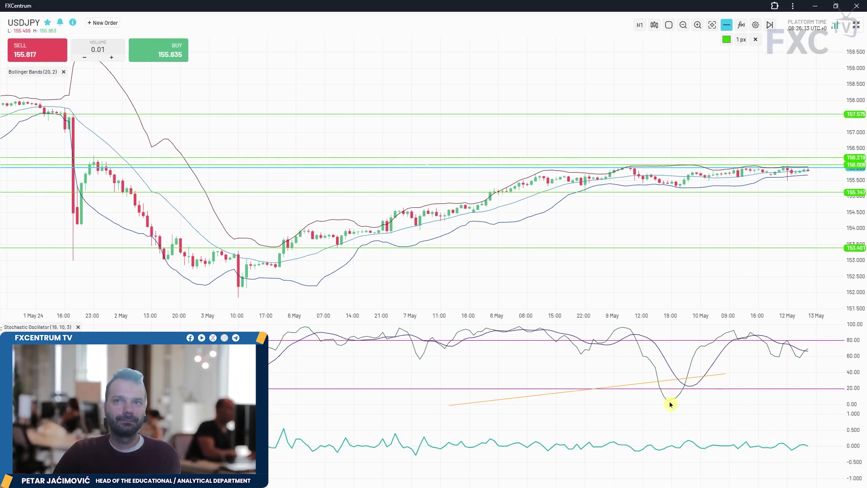
scroll(672, 407, "up", 5)
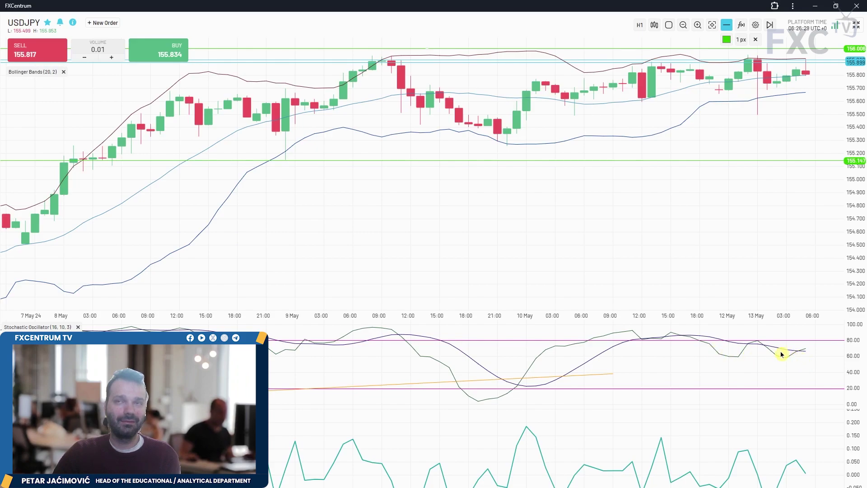
left_click(642, 31)
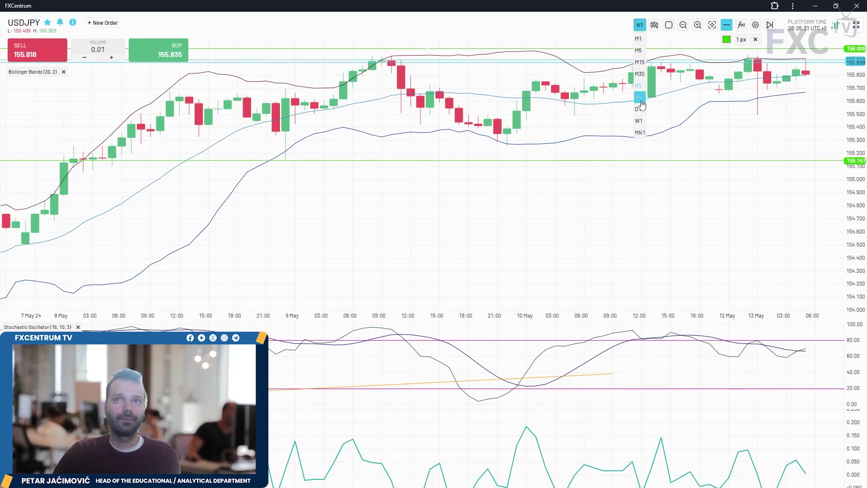
left_click(638, 110)
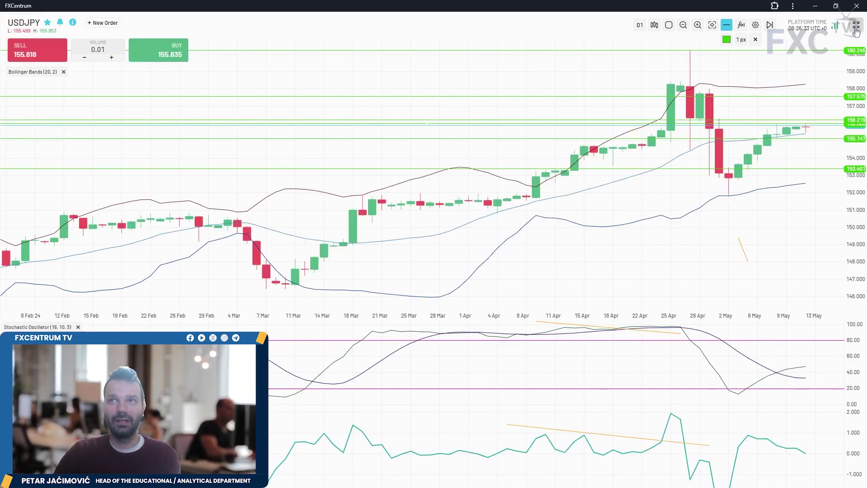
- Leave the full-screen USDJPY chart and open the GBPUSD daily chart full screen, focused on the latest candles
left_click(856, 29)
scroll(91, 217, "down", 1)
left_click(34, 258)
left_click(853, 57)
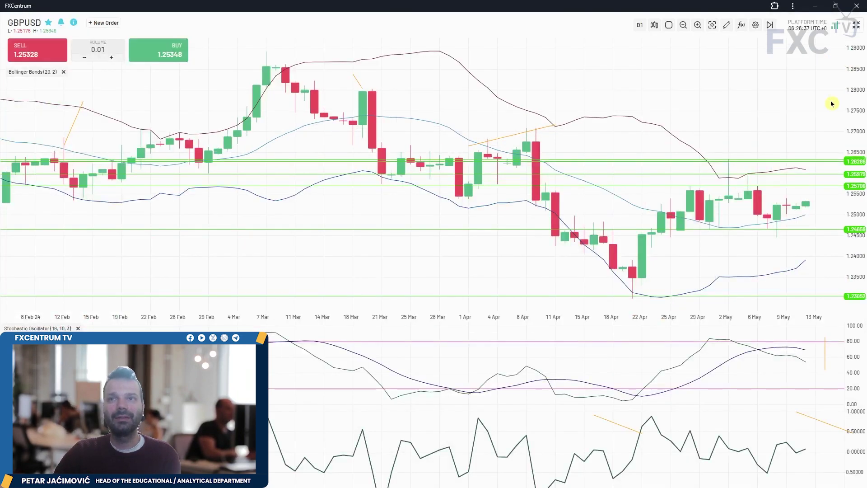
scroll(800, 195, "up", 2)
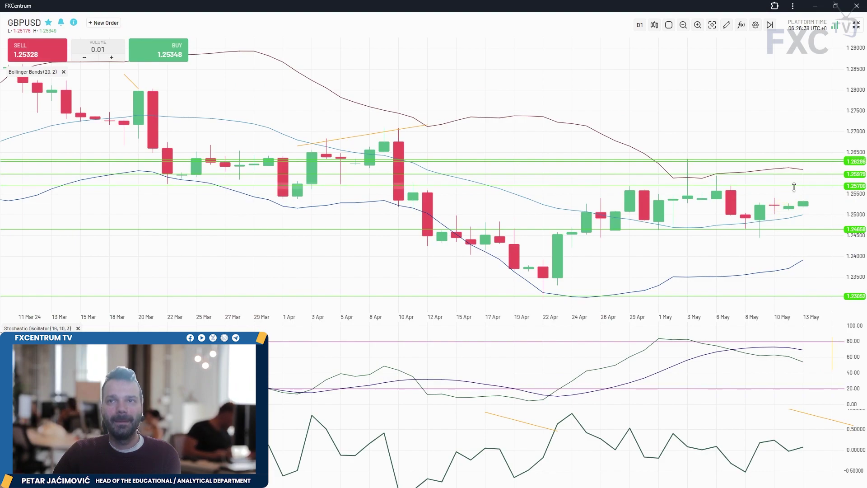
- Move the 1.25979 line up beside the 1.26286 resistance and the 1.24658 line down to 1.24498 on the GBPUSD chart
left_click_drag(810, 173, 817, 158)
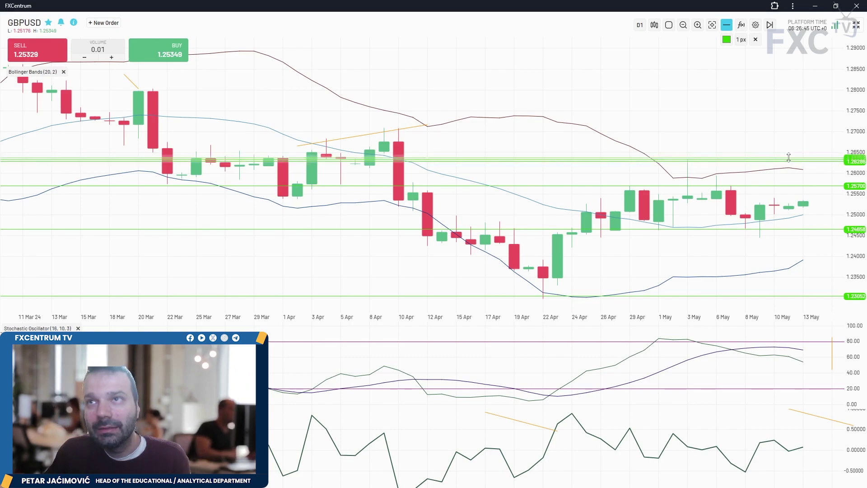
left_click_drag(815, 229, 811, 237)
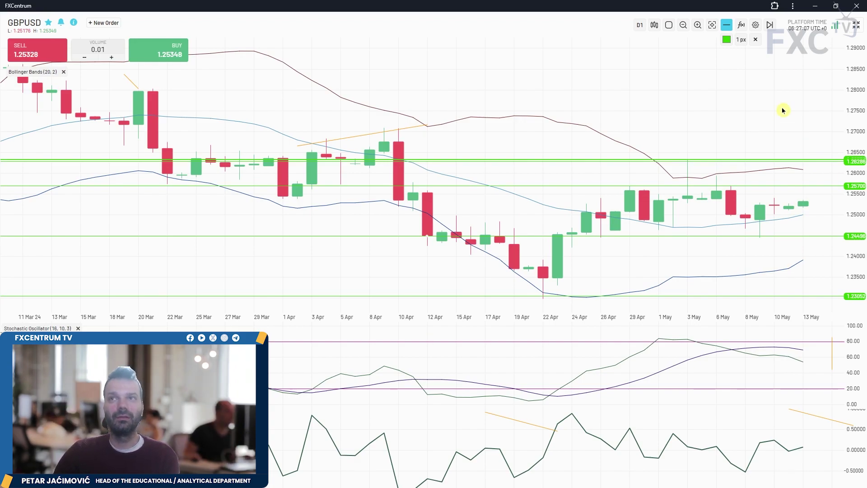
- Open the EURUSD daily chart full screen and move the 1.07528 horizontal line down to 1.07217
left_click(856, 25)
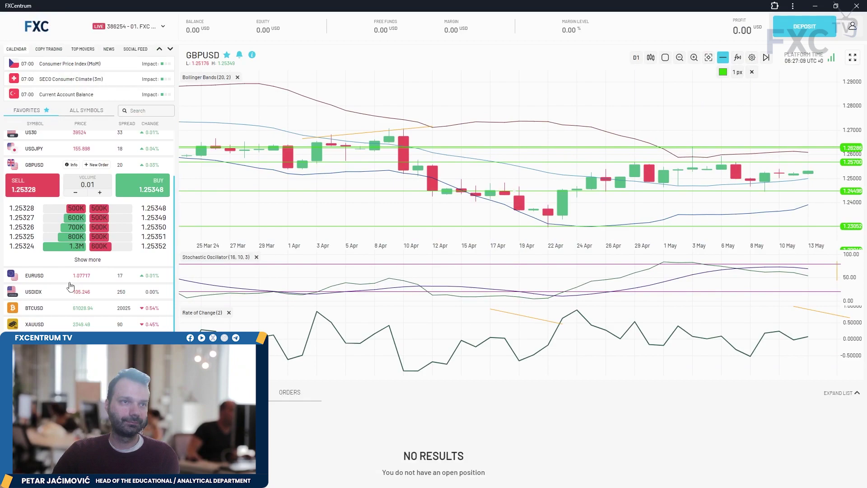
left_click(69, 277)
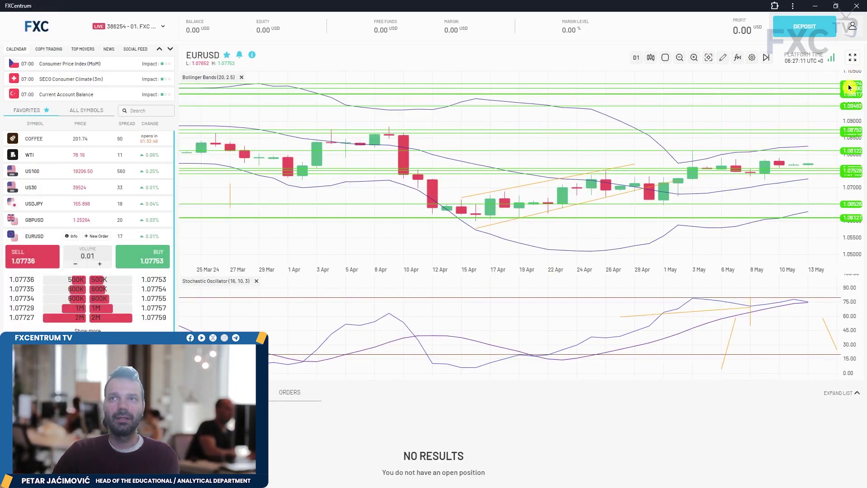
left_click(853, 57)
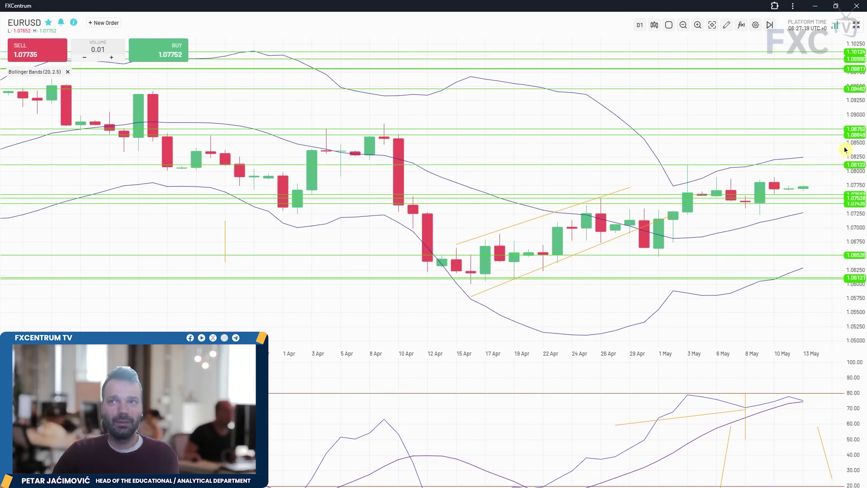
left_click_drag(830, 198, 827, 217)
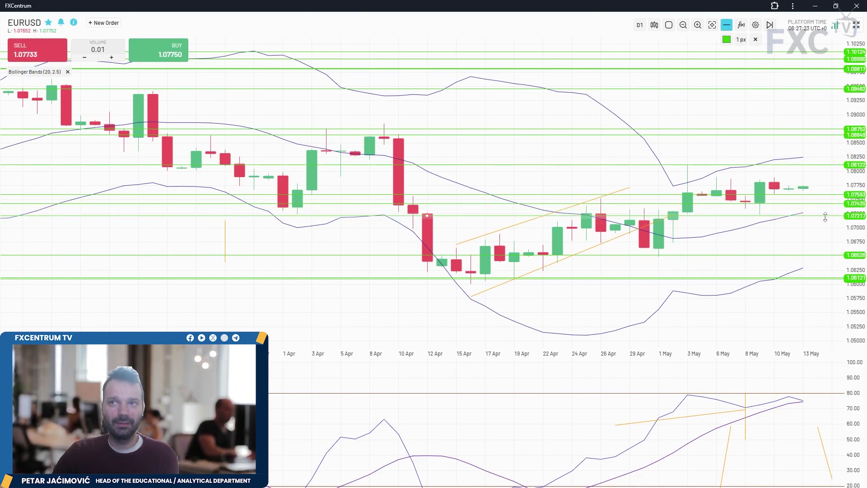
left_click(834, 200)
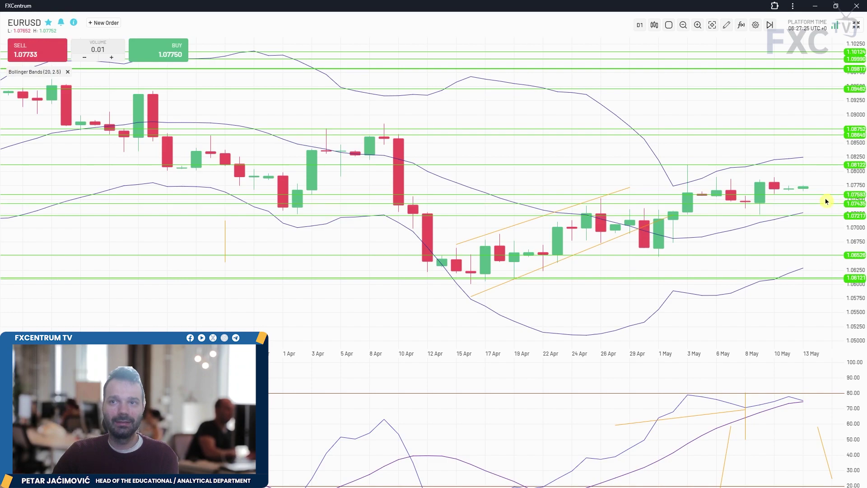
- Leave the full-screen EURUSD chart and open the USDIDX chart from the favorite symbols
left_click(855, 24)
scroll(62, 269, "down", 2)
left_click(58, 300)
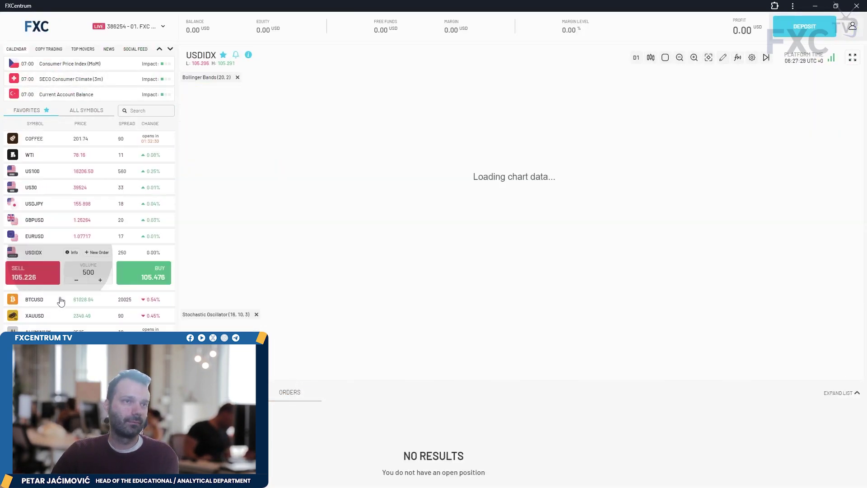
- Move the 106.481 horizontal line on the USDIDX daily chart down to about 104.480, at the early May low
scroll(669, 208, "up", 3)
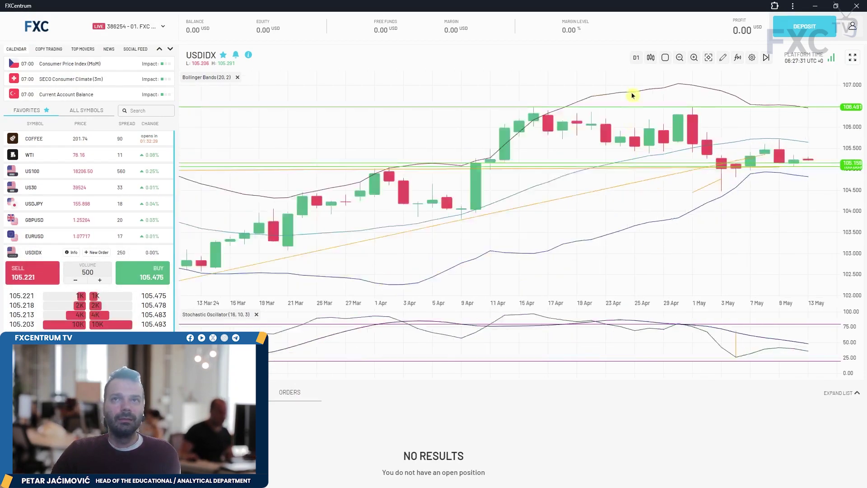
scroll(741, 197, "down", 3)
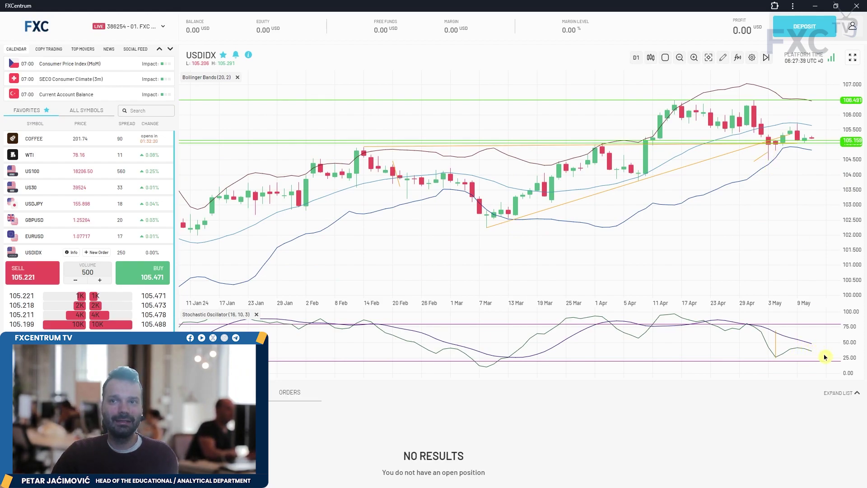
scroll(786, 203, "up", 3)
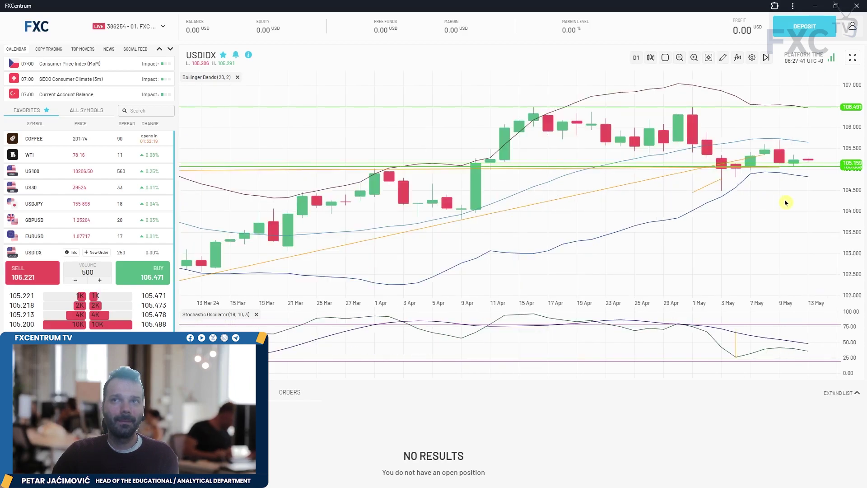
scroll(785, 203, "down", 3)
left_click_drag(822, 107, 832, 137)
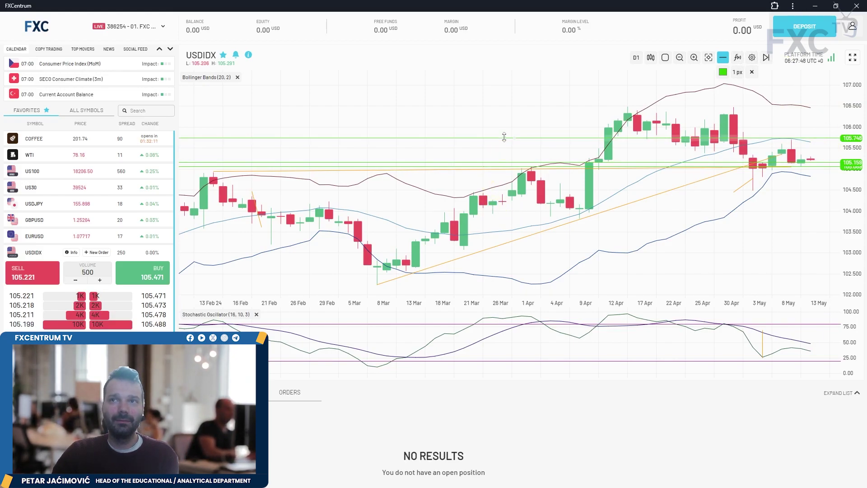
left_click_drag(504, 137, 517, 107)
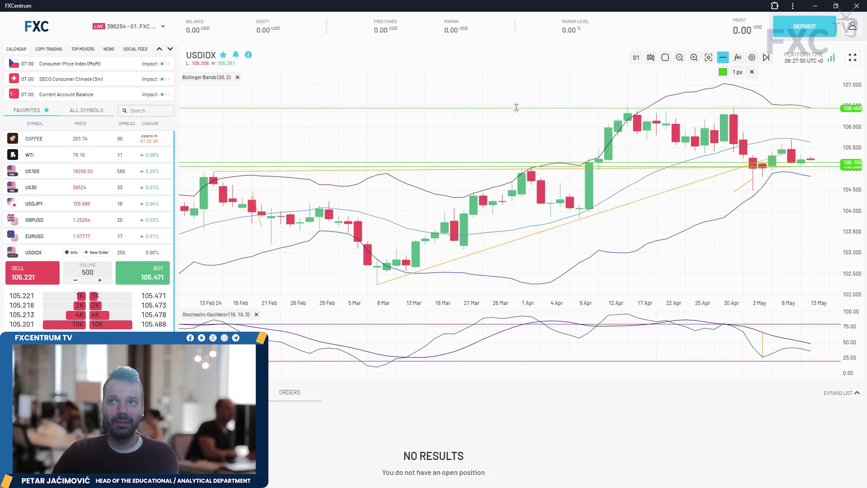
left_click_drag(516, 107, 547, 190)
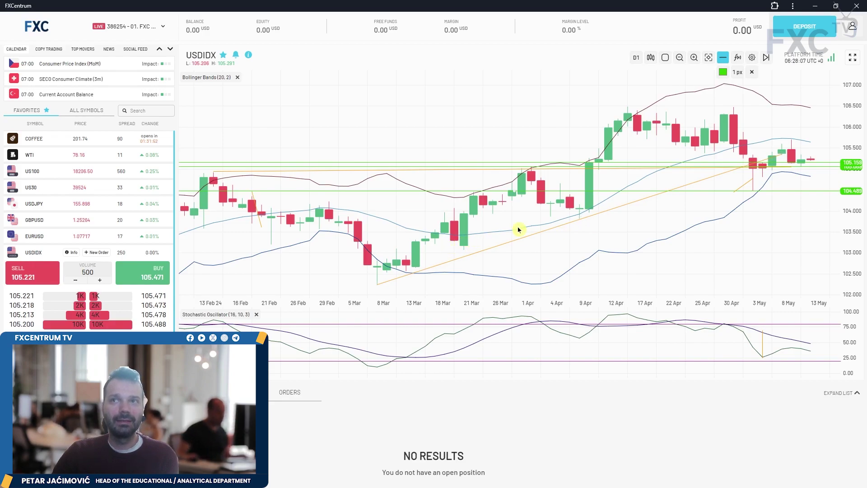
- Switch the USDIDX chart to the H1 timeframe and add a horizontal line at about 105.344, above the 10 May high
left_click(636, 58)
left_click(636, 118)
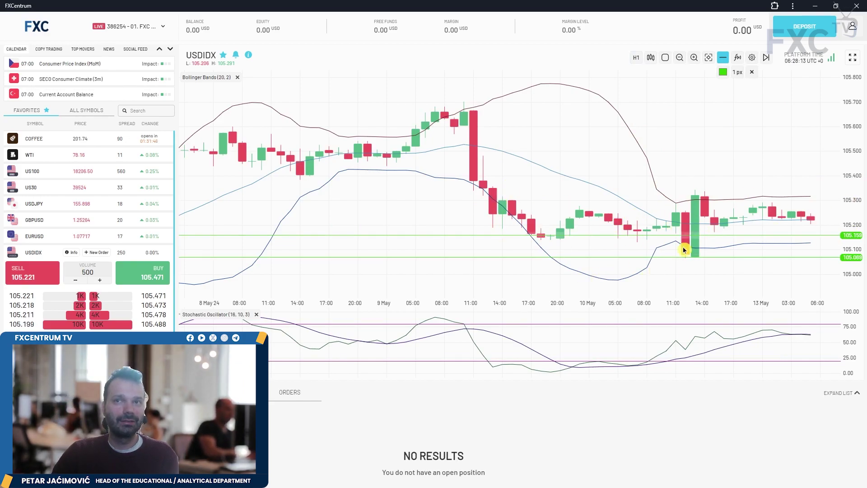
left_click(695, 199)
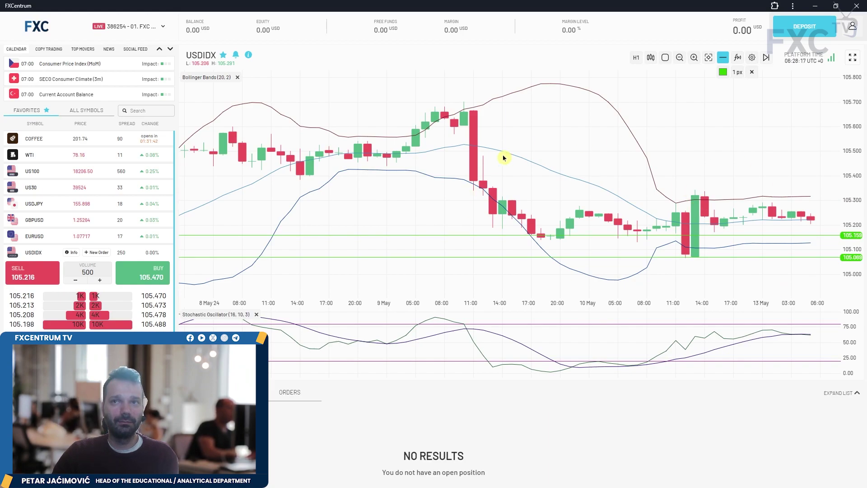
left_click(723, 58)
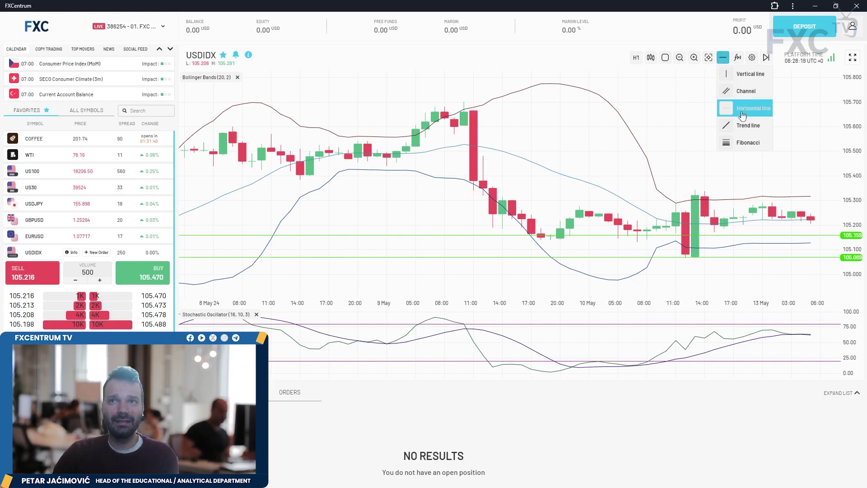
left_click(721, 190)
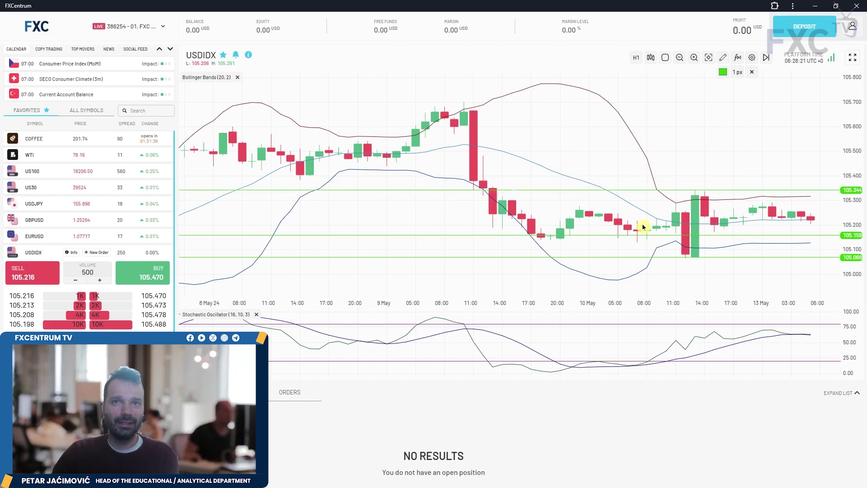
- Return the USDIDX chart to the D1 timeframe and open the BTCUSD chart from the favorite symbols
left_click(635, 58)
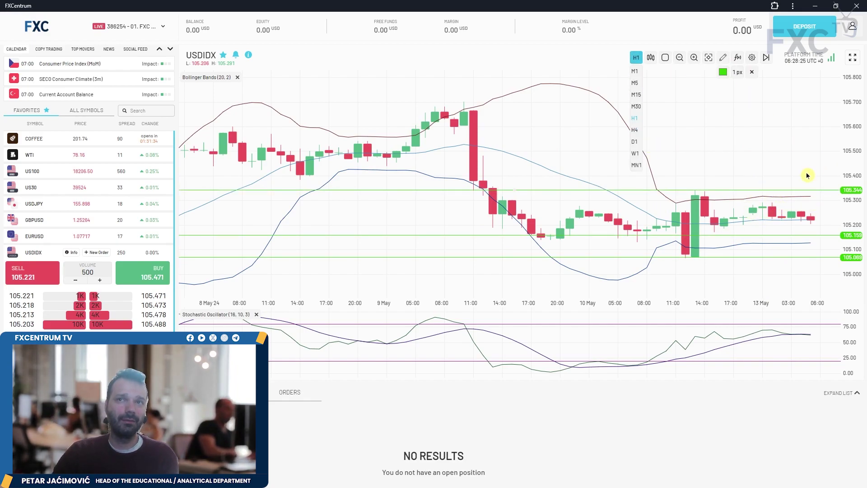
left_click(634, 141)
scroll(70, 300, "down", 2)
left_click(34, 358)
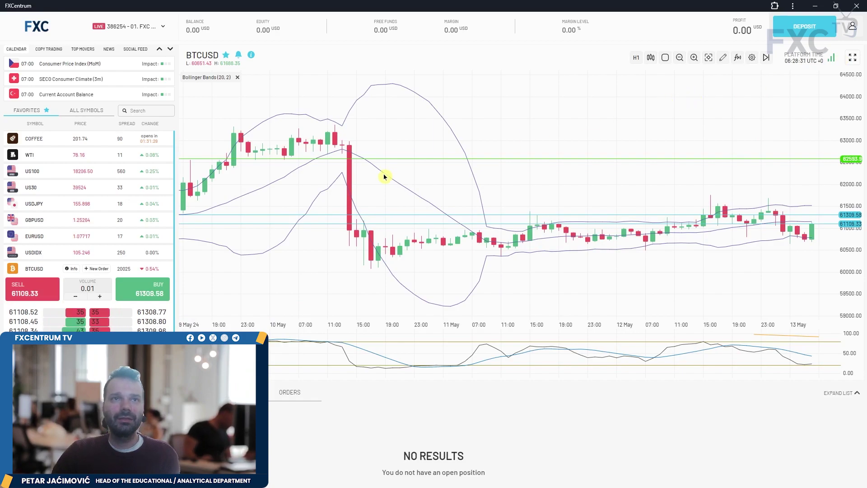
- Draw a rising trend line beneath the BTCUSD hourly lows, from the 10 May low past the latest candle
scroll(623, 203, "down", 3)
scroll(641, 194, "up", 3)
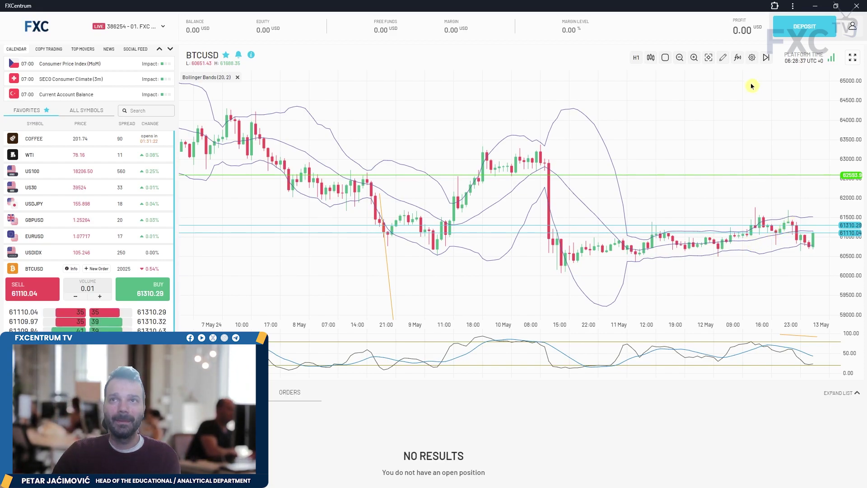
left_click(723, 57)
left_click(748, 125)
left_click(561, 273)
left_click(811, 248)
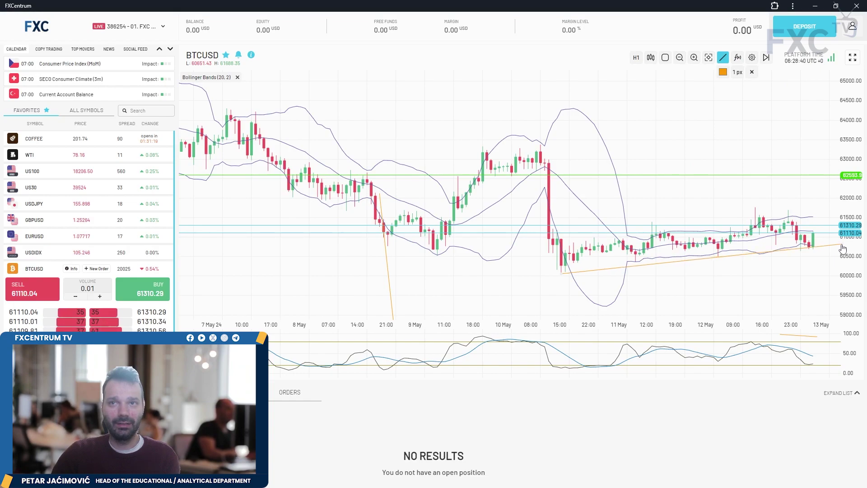
left_click(709, 265)
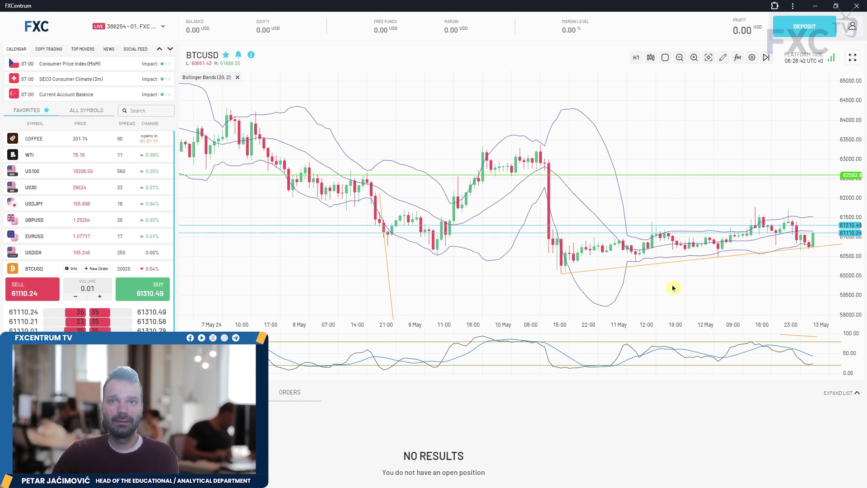
- Draw a second rising trend line along the BTCUSD hourly highs, roughly parallel to the lower one, to form a channel
left_click(724, 58)
left_click(737, 90)
left_click(558, 235)
left_click(833, 205)
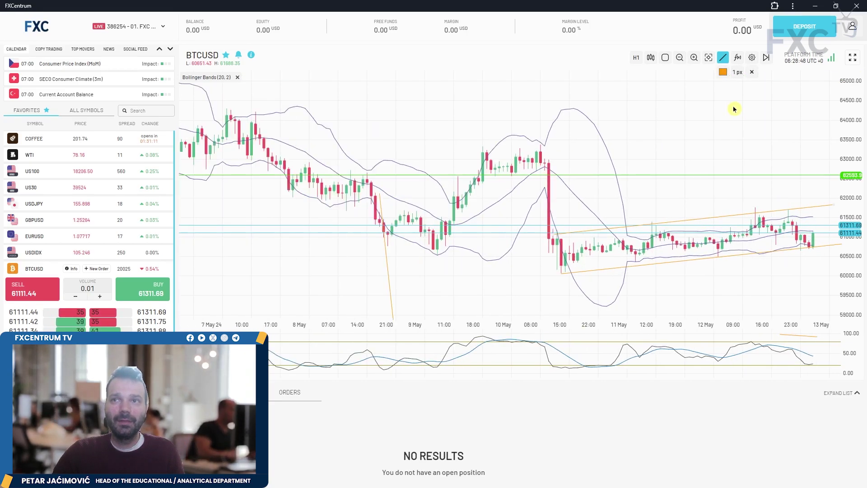
- Draw a steep falling trend line from the latest BTCUSD candle through the channel's lower edge to about 59500
left_click(722, 58)
left_click(745, 122)
left_click(813, 234)
left_click(826, 296)
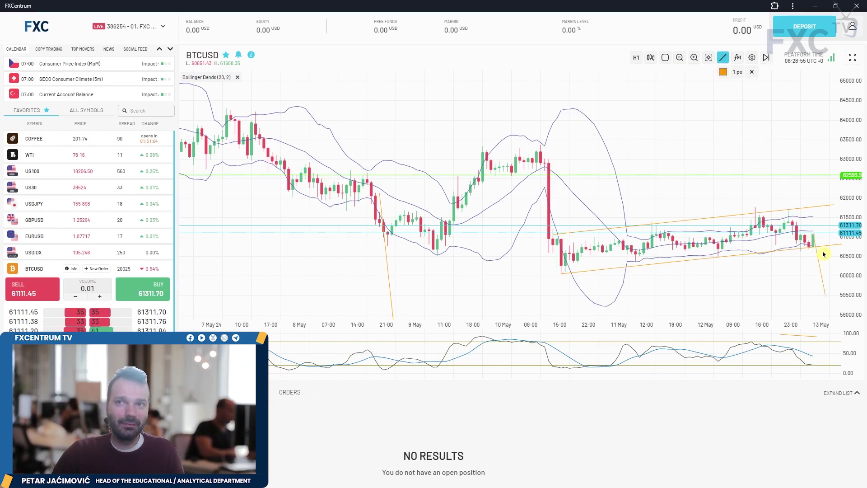
left_click(822, 262)
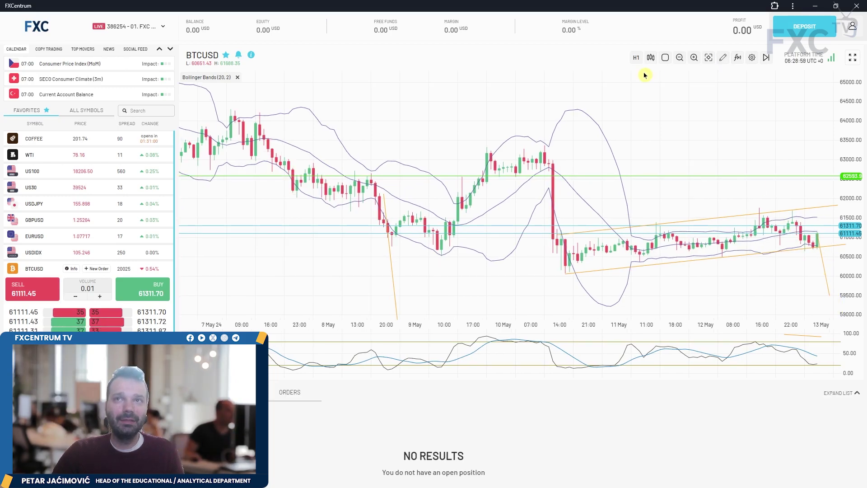
- Review the latest BTCUSD candles and price levels on the D1 timeframe, and return the chart to H1
left_click(636, 58)
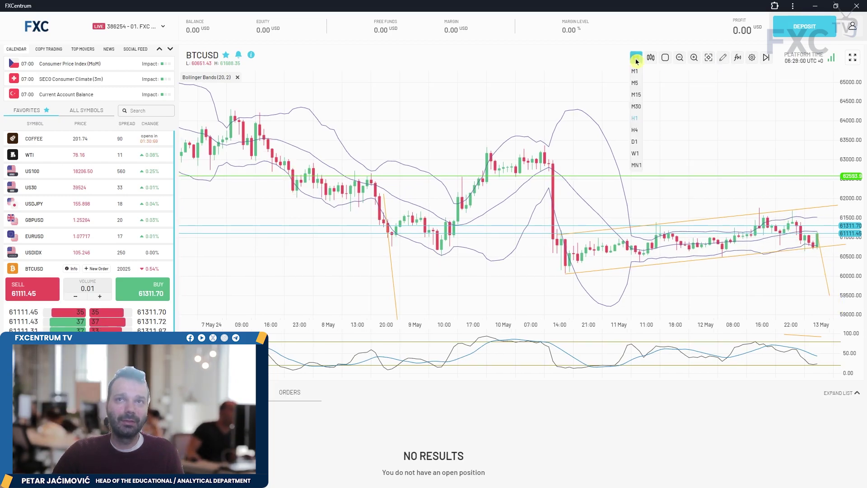
left_click(635, 142)
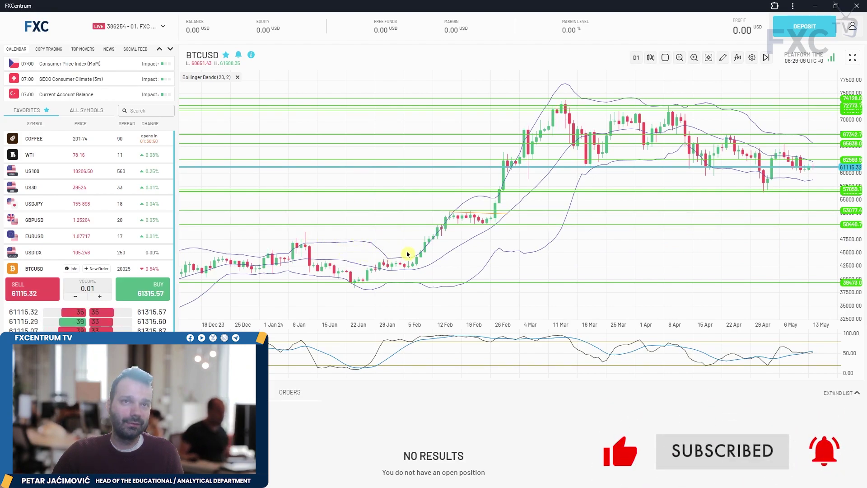
scroll(767, 132, "up", 2)
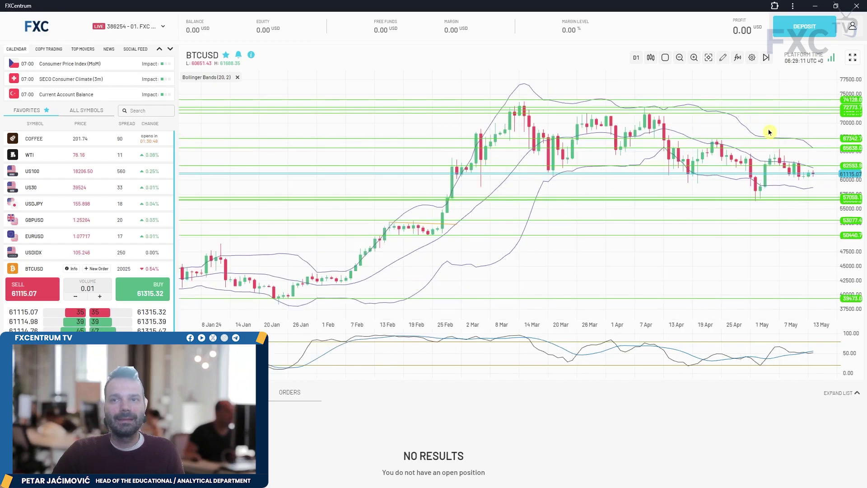
scroll(769, 133, "up", 2)
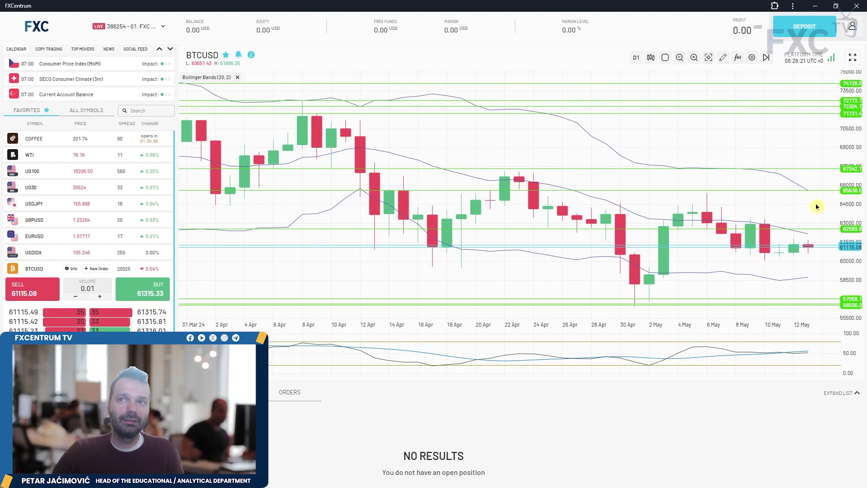
left_click(635, 57)
left_click(634, 118)
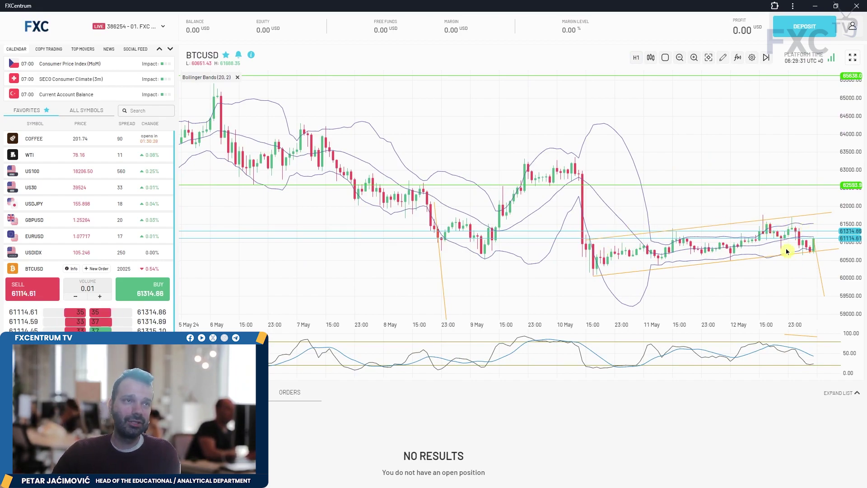
scroll(788, 248, "down", 2)
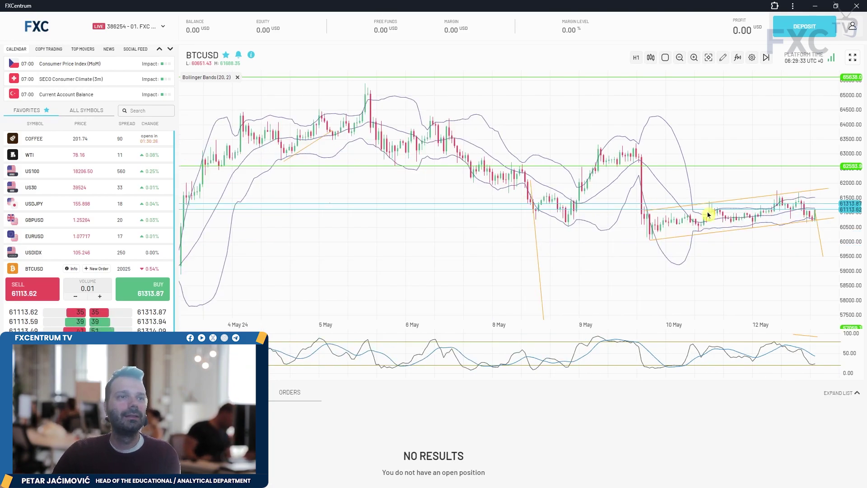
- Open the XAUUSD daily chart and examine its recent candles, Stochastic Oscillator and Rate of Change
scroll(78, 200, "down", 2)
left_click(35, 323)
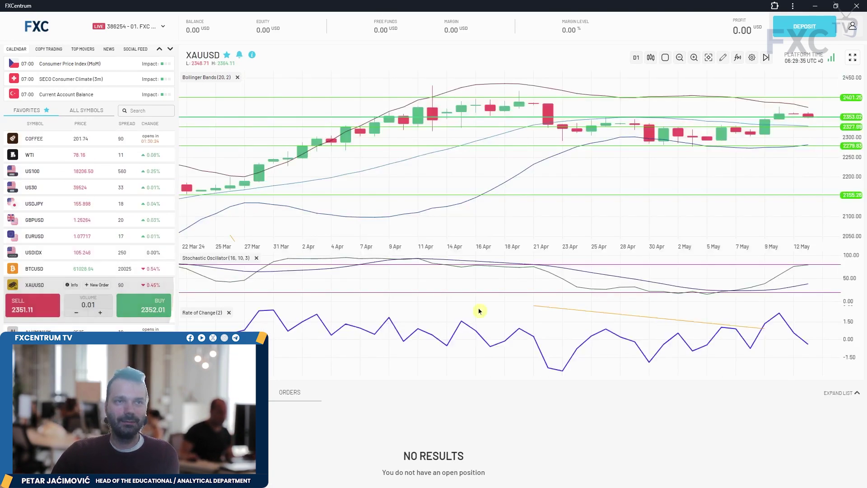
scroll(683, 174, "up", 1)
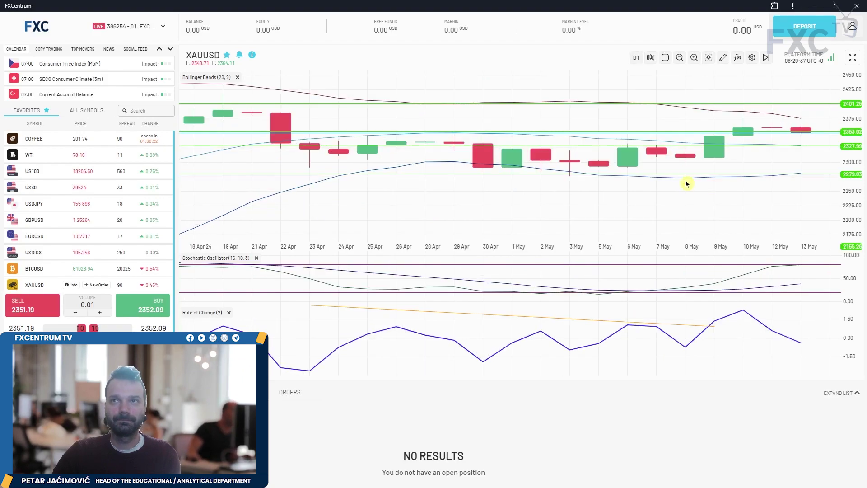
scroll(680, 217, "down", 3)
scroll(680, 217, "up", 1)
scroll(683, 212, "down", 1)
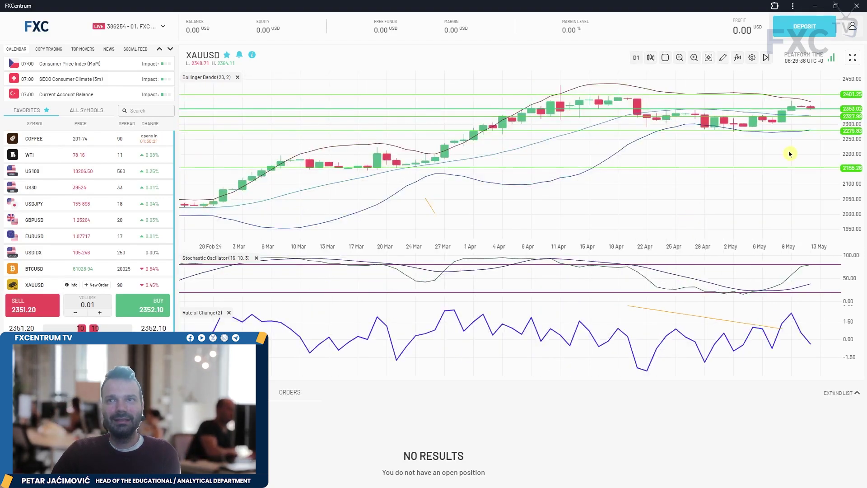
scroll(701, 192, "up", 1)
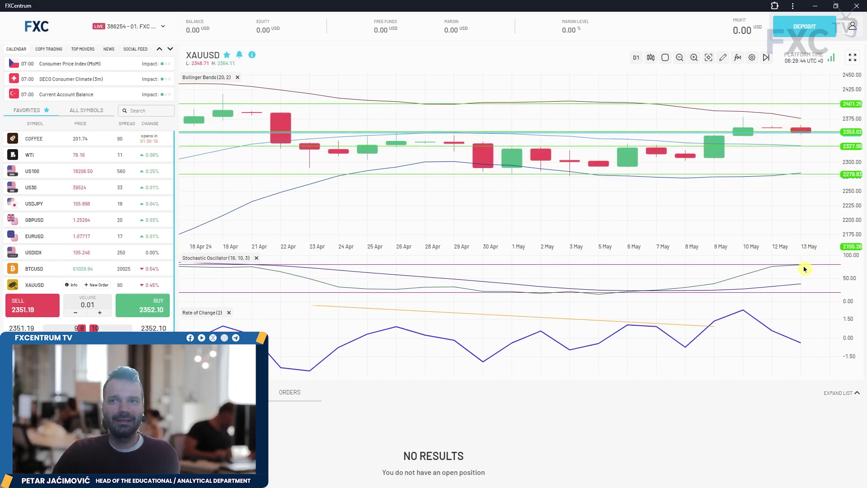
scroll(813, 277, "down", 1)
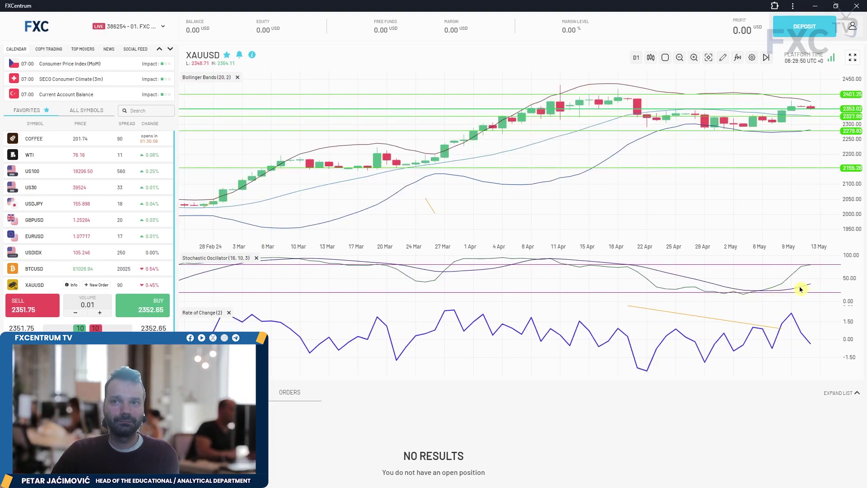
scroll(797, 199, "up", 1)
scroll(797, 190, "down", 1)
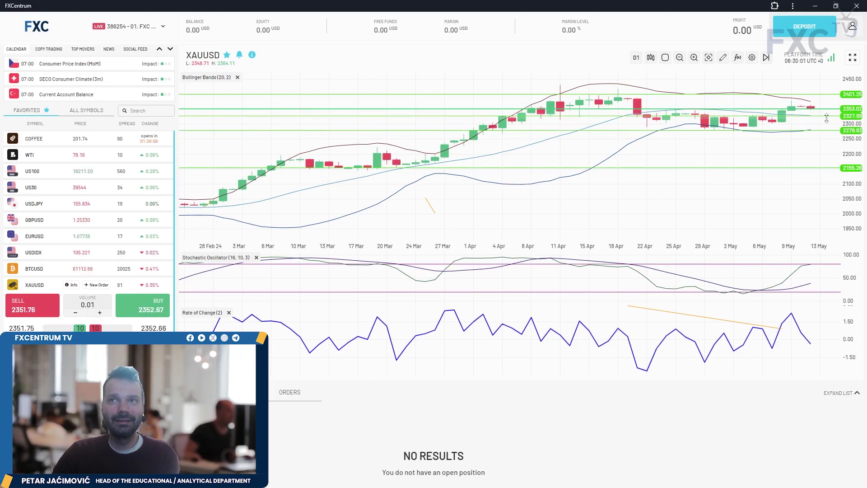
- Move the 2327.89 horizontal line on the XAUUSD daily chart up to about 2423.23, above the 2401.25 line
left_click_drag(826, 116, 820, 89)
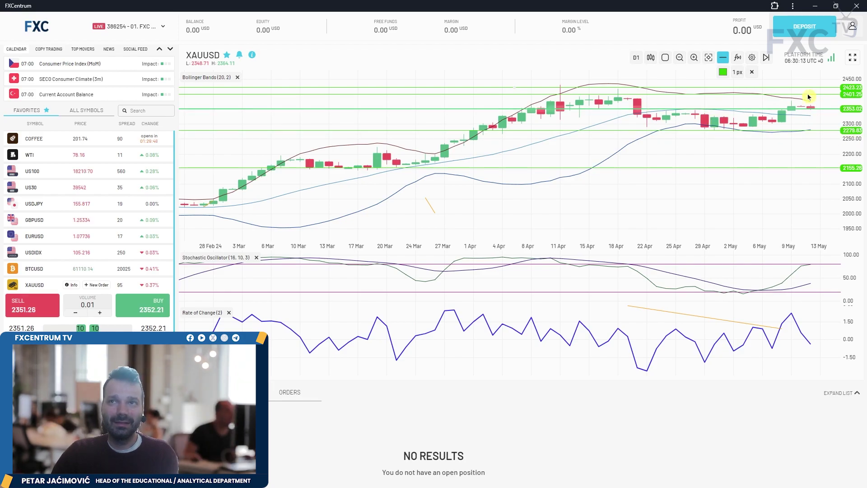
scroll(776, 124, "up", 3)
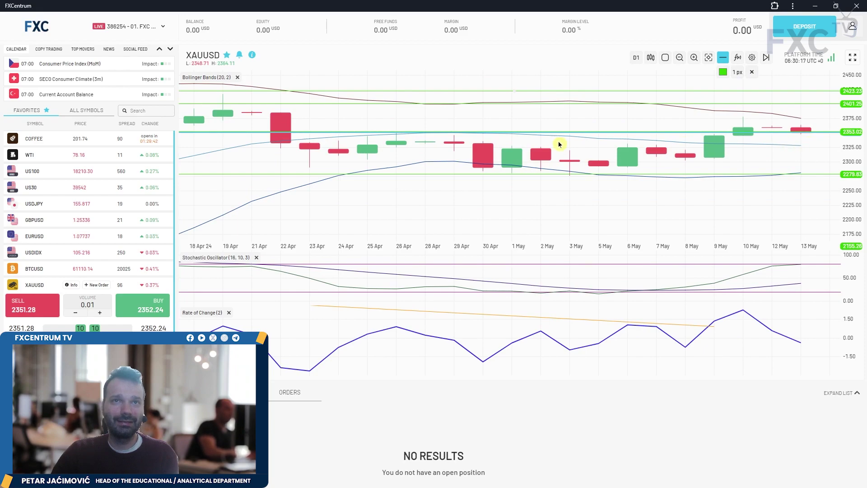
scroll(559, 144, "down", 3)
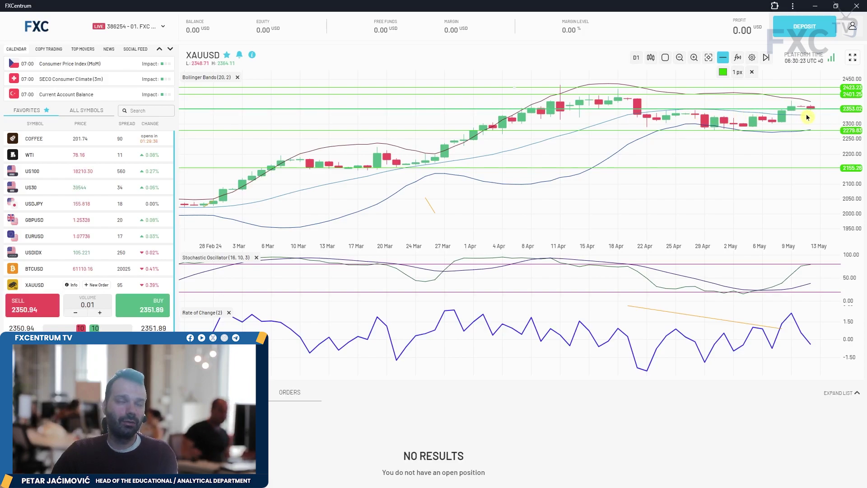
- Open the ALUMINIUM daily chart from the favorite symbols
scroll(107, 207, "down", 2)
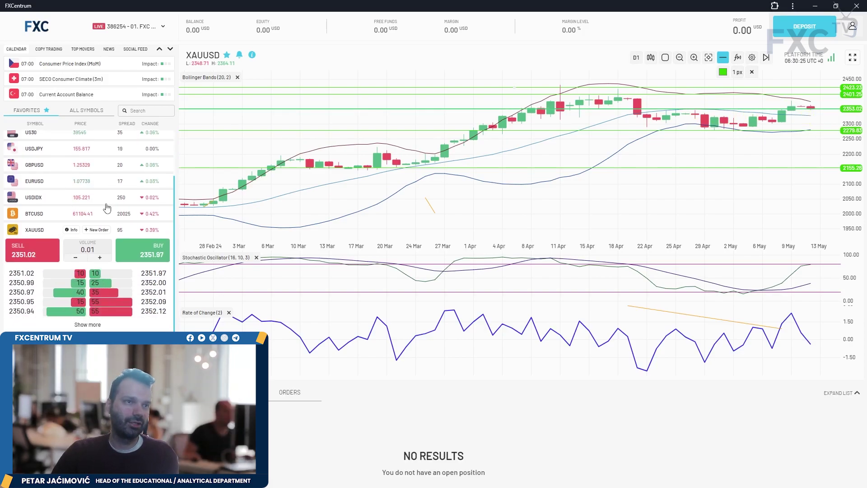
key("Down")
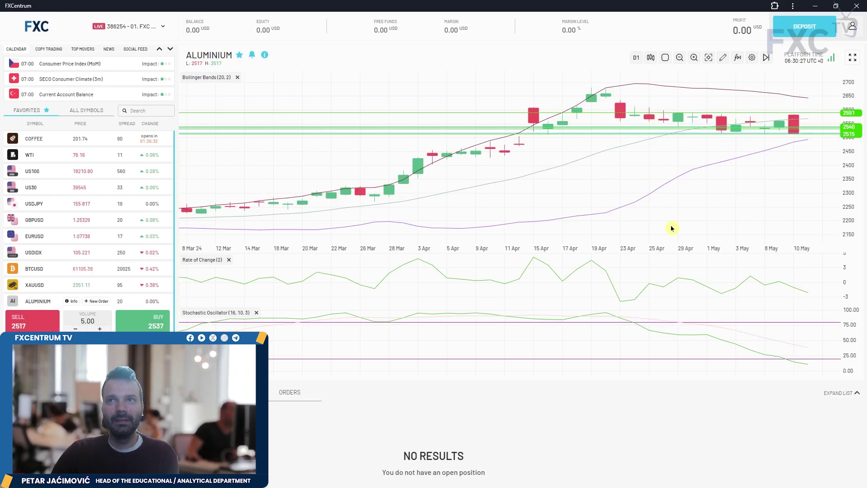
- Move the 2515 horizontal line on the ALUMINIUM daily chart down to about 2434
scroll(738, 188, "down", 2)
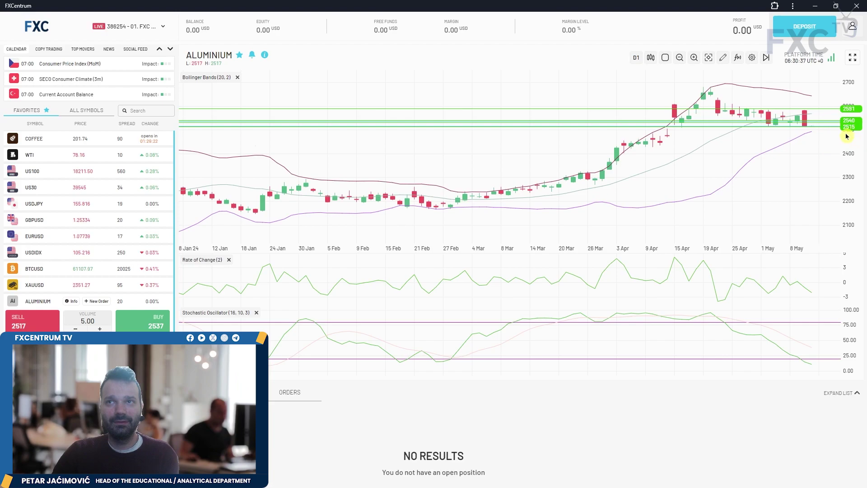
left_click_drag(845, 144, 821, 168)
scroll(820, 171, "down", 2)
left_click_drag(709, 165, 740, 144)
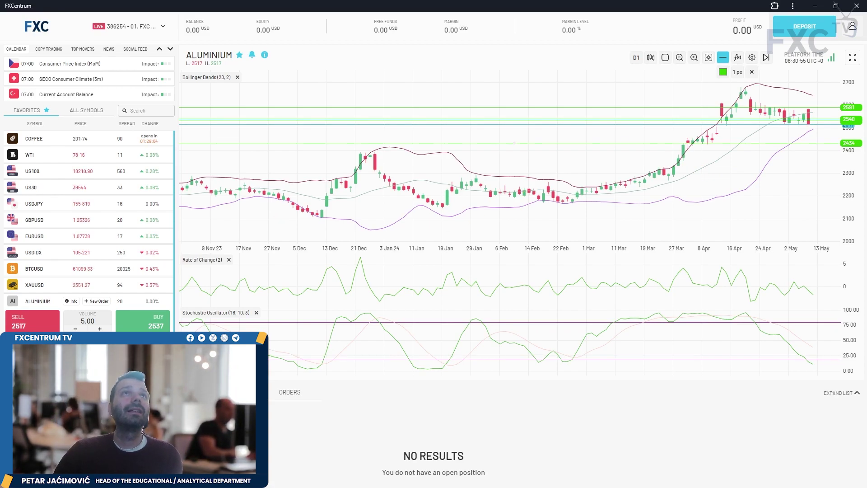
- Switch to the browser window showing fxcentrum.com, maximize it, and look through the Promotions options
left_click_drag(866, 109, 335, 147)
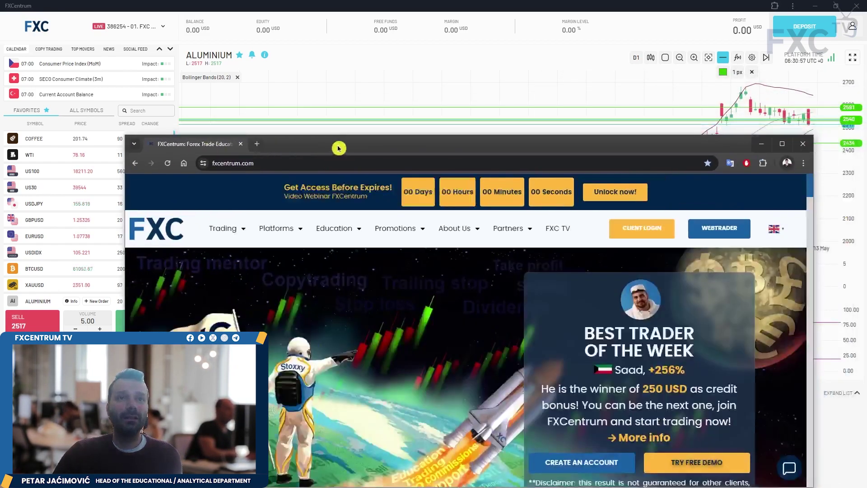
double_click(334, 148)
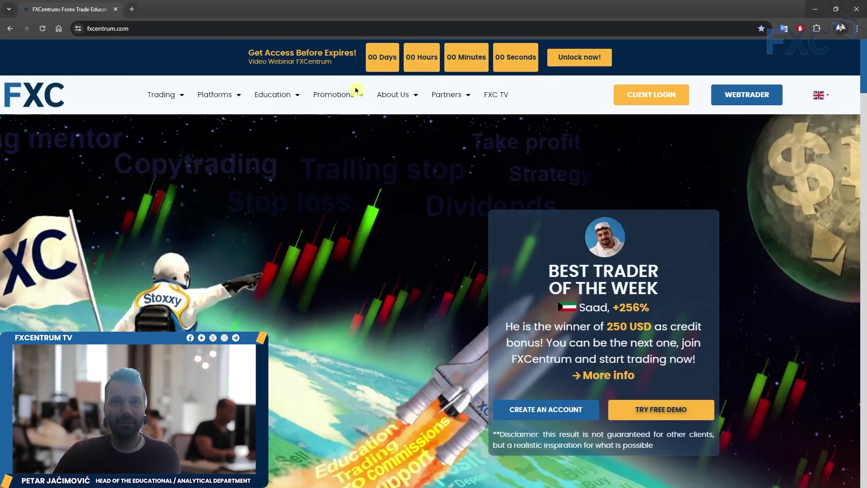
mouse_move(422, 98)
mouse_move(358, 97)
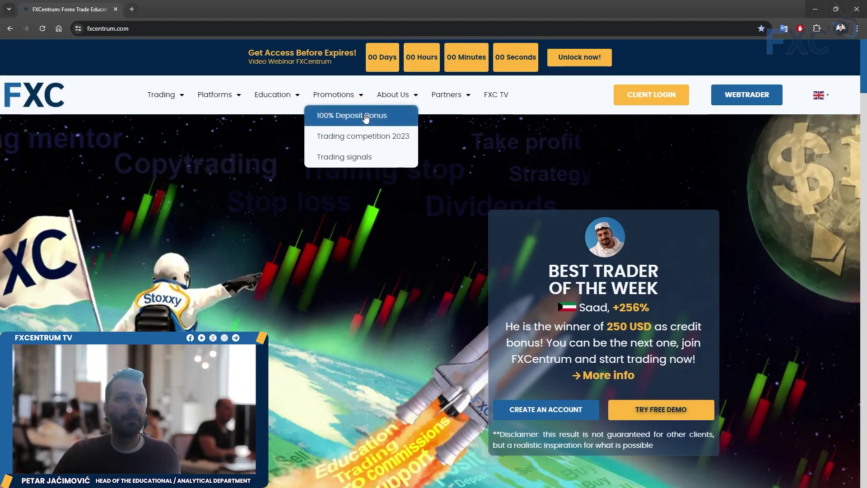
- Open the FXC TV page and select the "Daily Market Analysis #58 | Sellers in control on BTCUSD" video
left_click(505, 96)
scroll(326, 312, "down", 1)
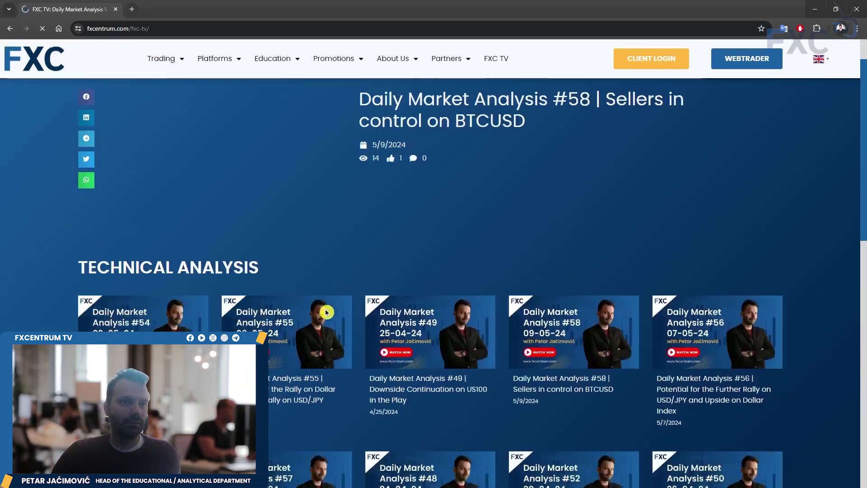
left_click(598, 327)
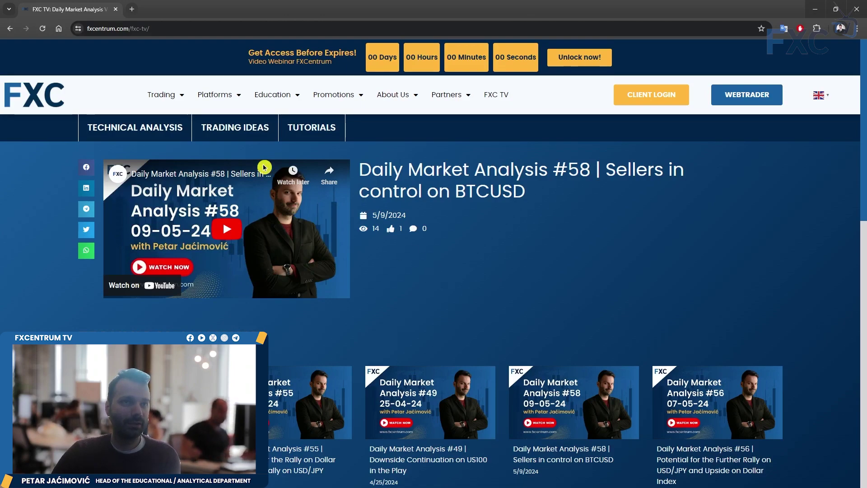
- Return from the FXC TV page to the FXCentrum website's home page
left_click(176, 94)
left_click(53, 100)
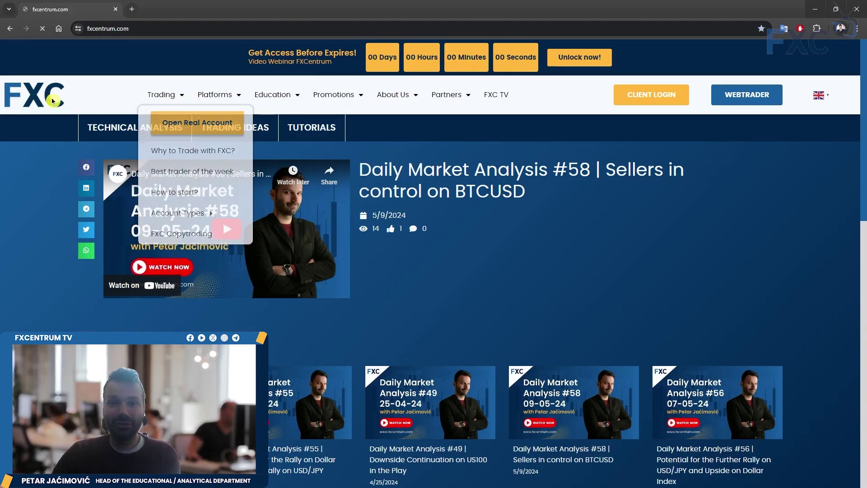